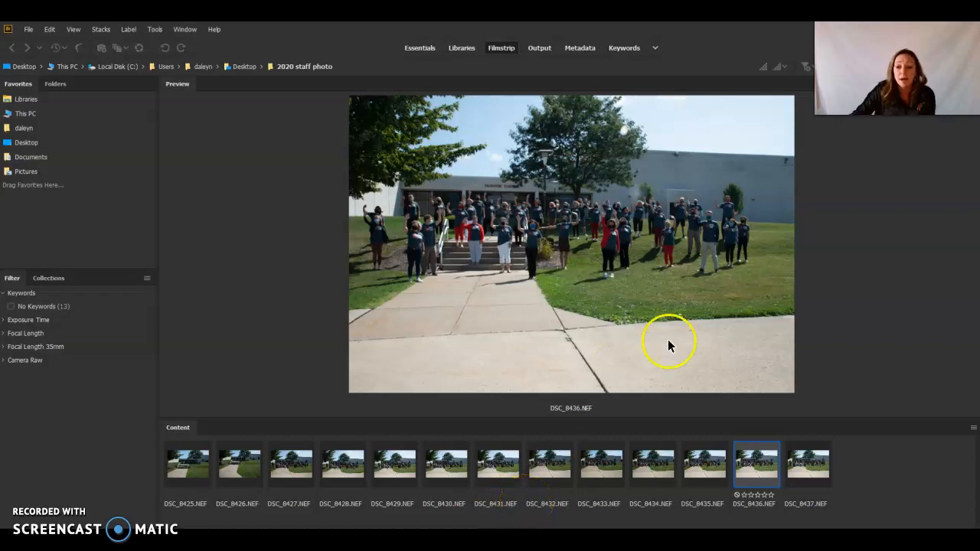
Open the DSC_8436.NEF raw photo in Camera Raw.
double_click(761, 463)
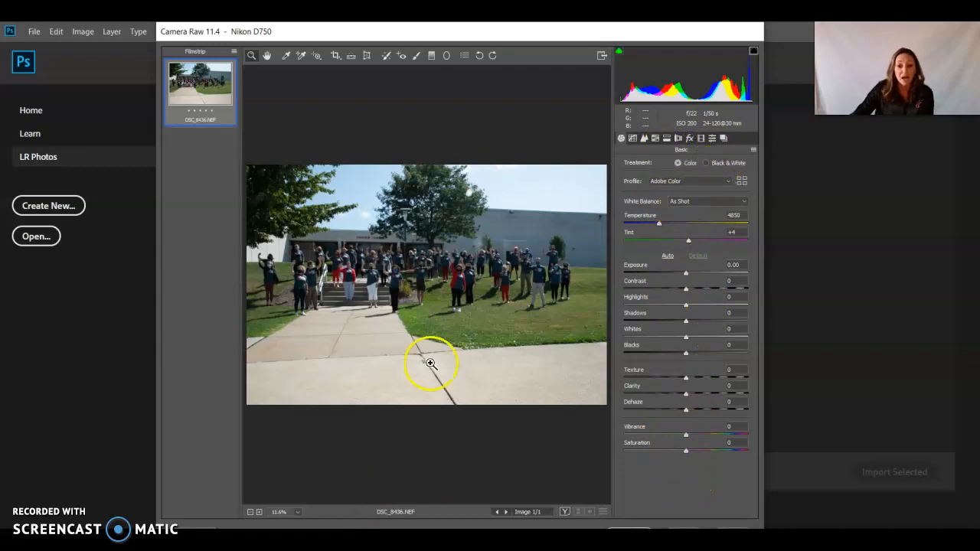
drag(506, 33, 501, 32)
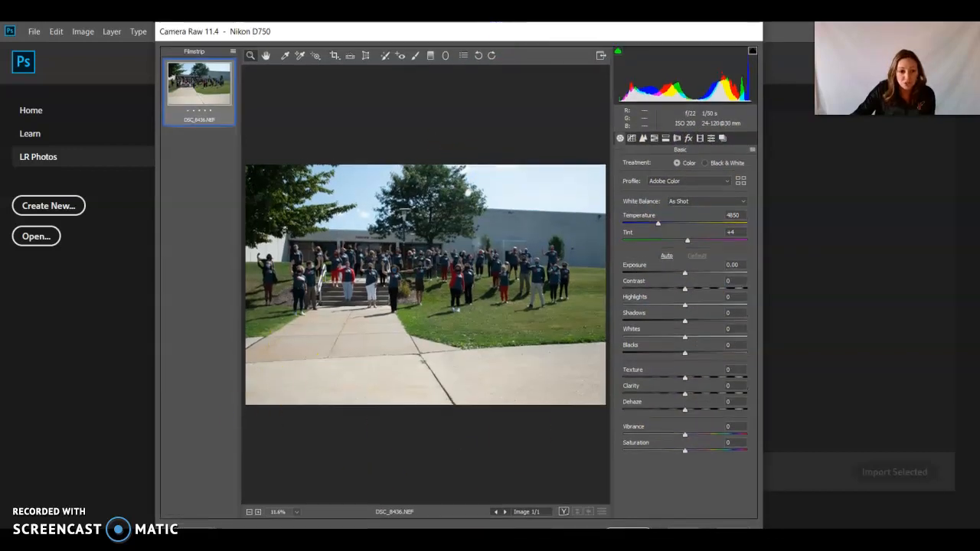
Look through the adjustment groups from Tone Curve to Snapshots to see which raw settings are available.
click(632, 138)
click(642, 138)
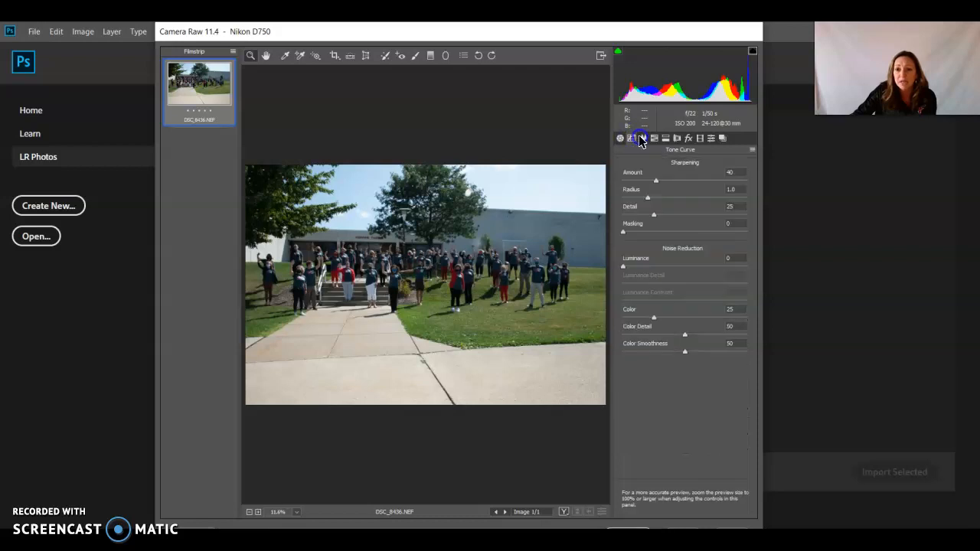
click(654, 139)
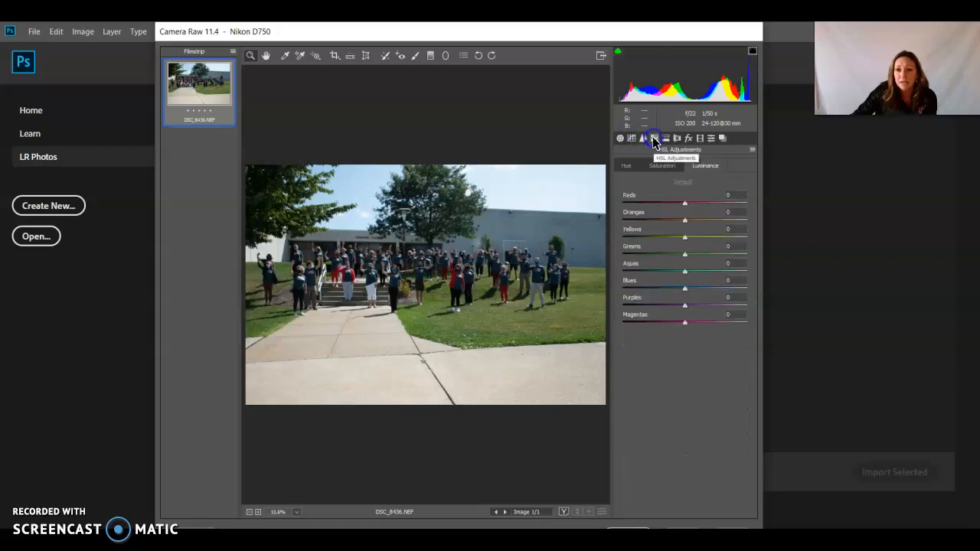
click(667, 139)
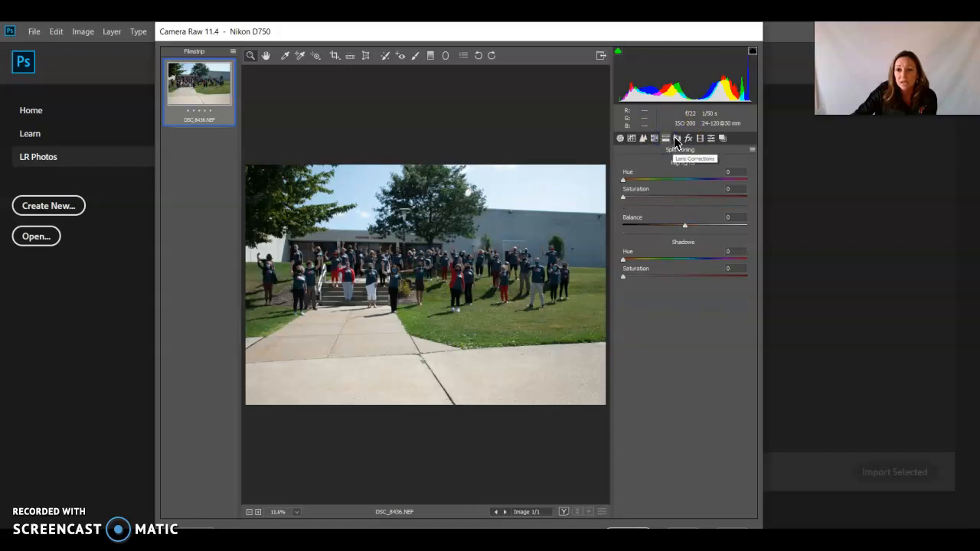
click(677, 139)
click(688, 139)
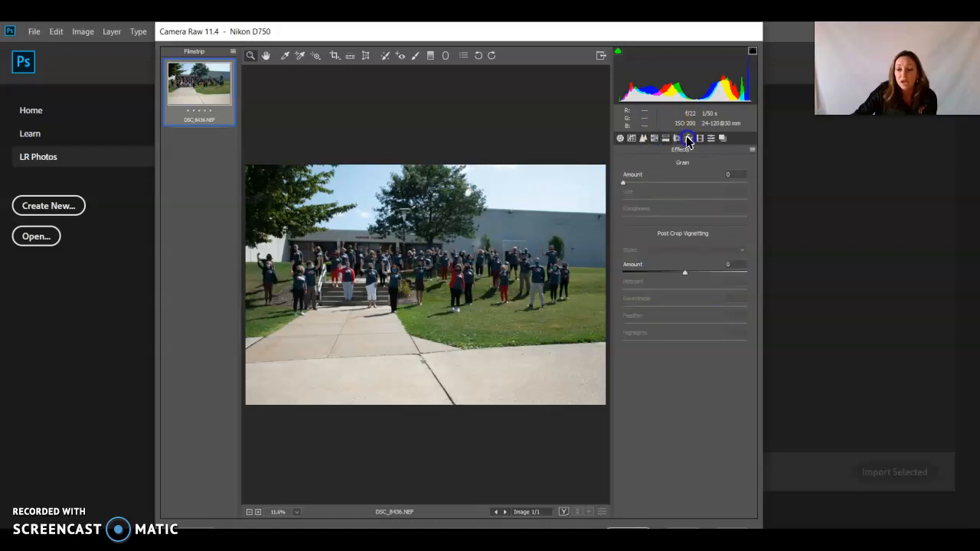
click(698, 139)
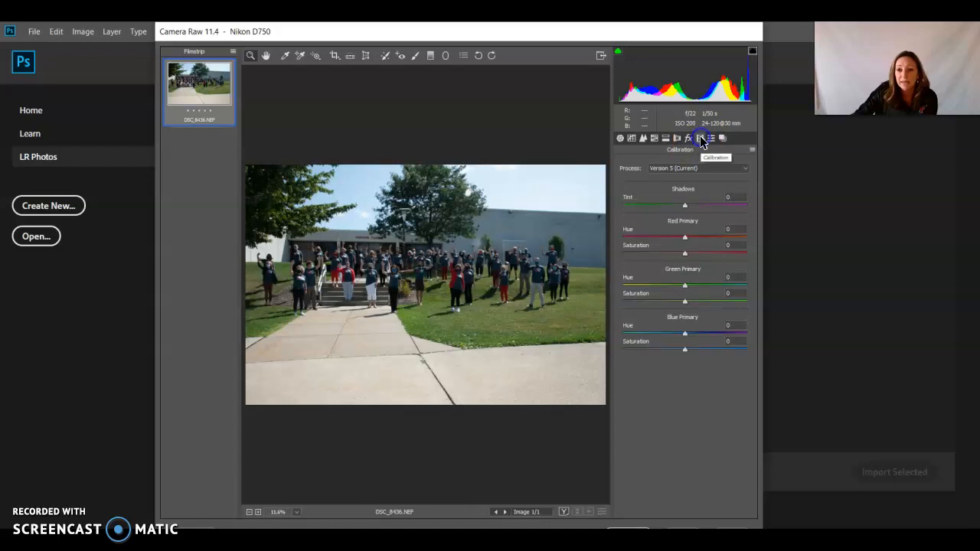
click(712, 139)
click(723, 139)
click(738, 271)
Shrink the Camera Raw window to fit the screen, and set the basic Exposure to +0.10 and Shadows to +93.
drag(762, 529, 720, 503)
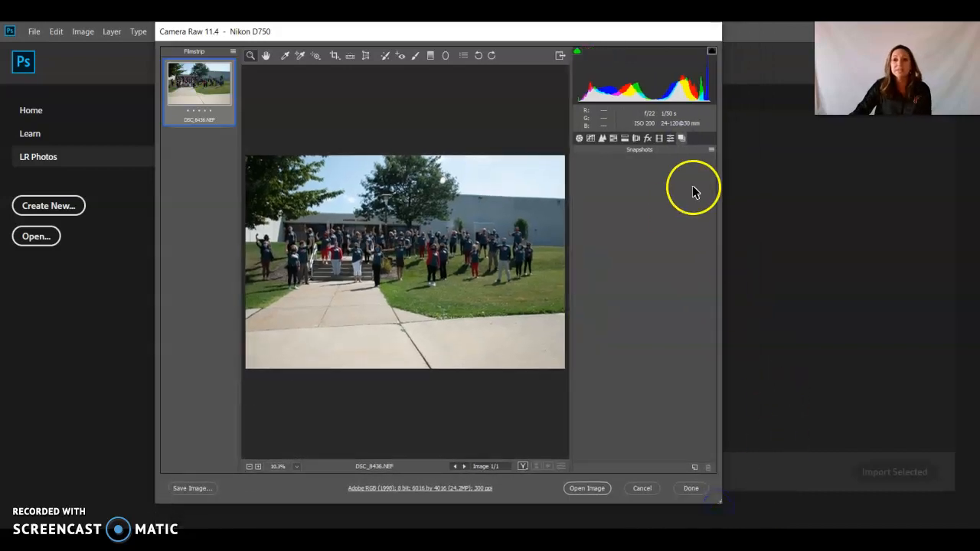
click(580, 139)
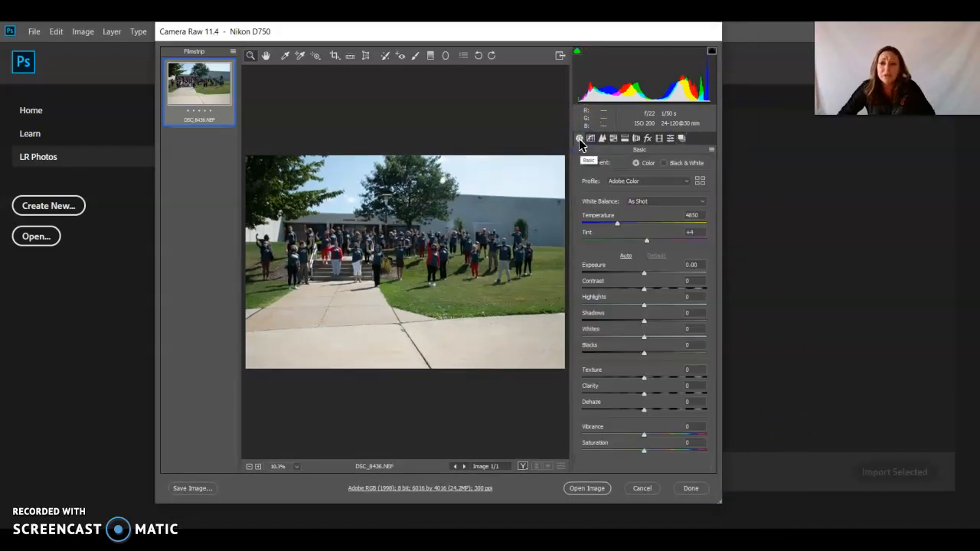
click(761, 333)
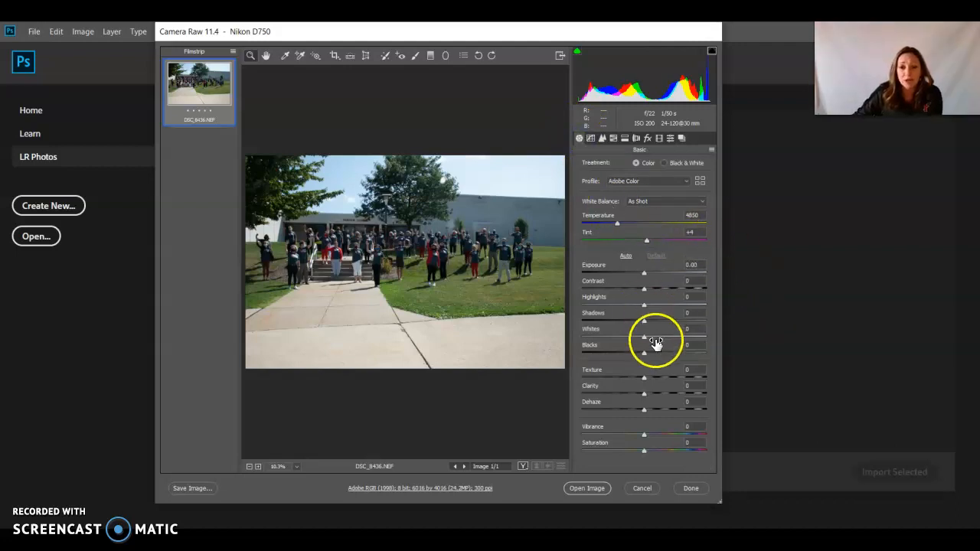
click(645, 275)
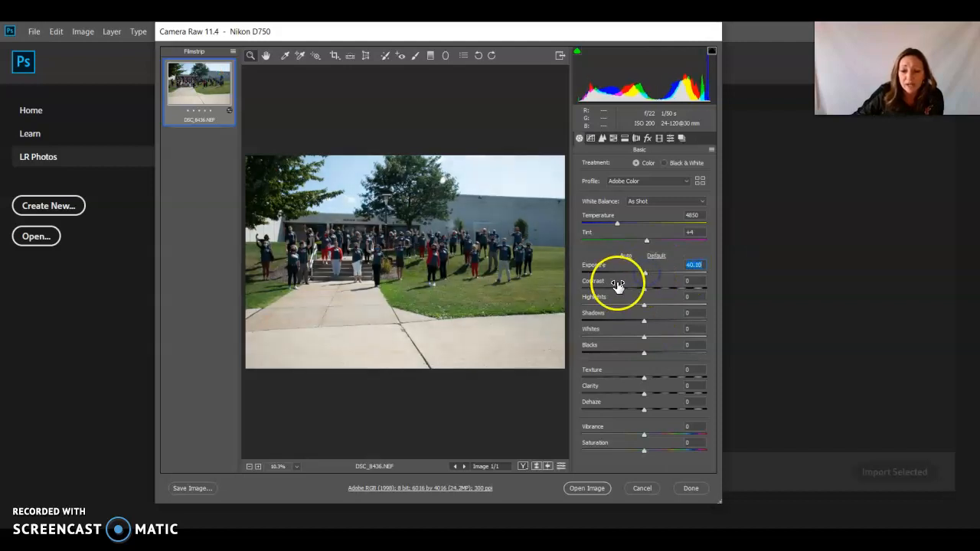
drag(646, 320, 702, 327)
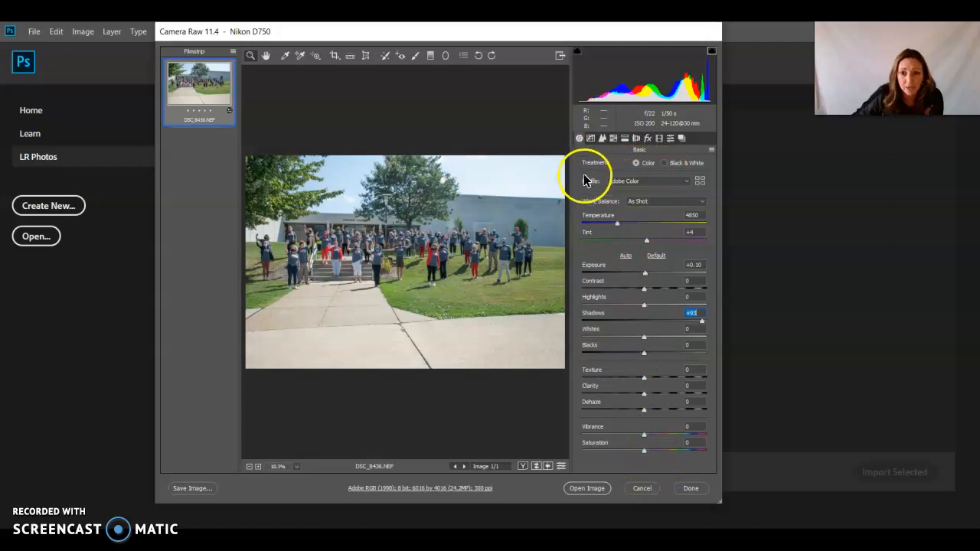
Set the parametric tone curve's Darks to +37 and Shadows to -15, and view the sharpening and noise reduction settings.
click(592, 138)
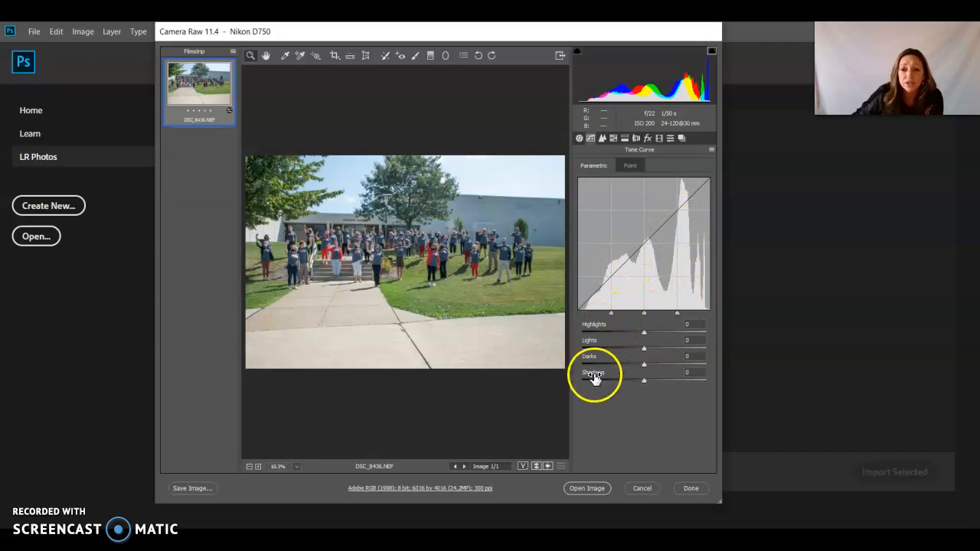
drag(645, 380, 666, 366)
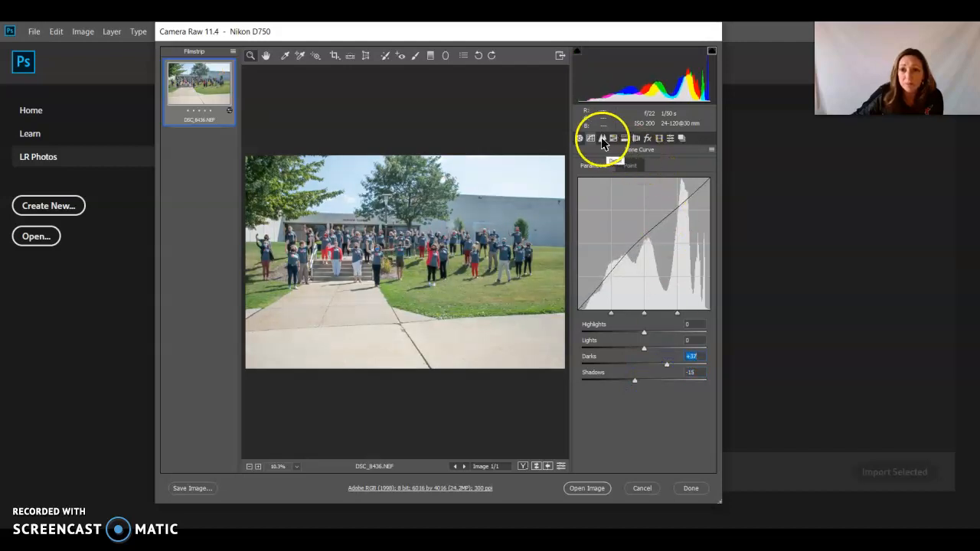
click(602, 139)
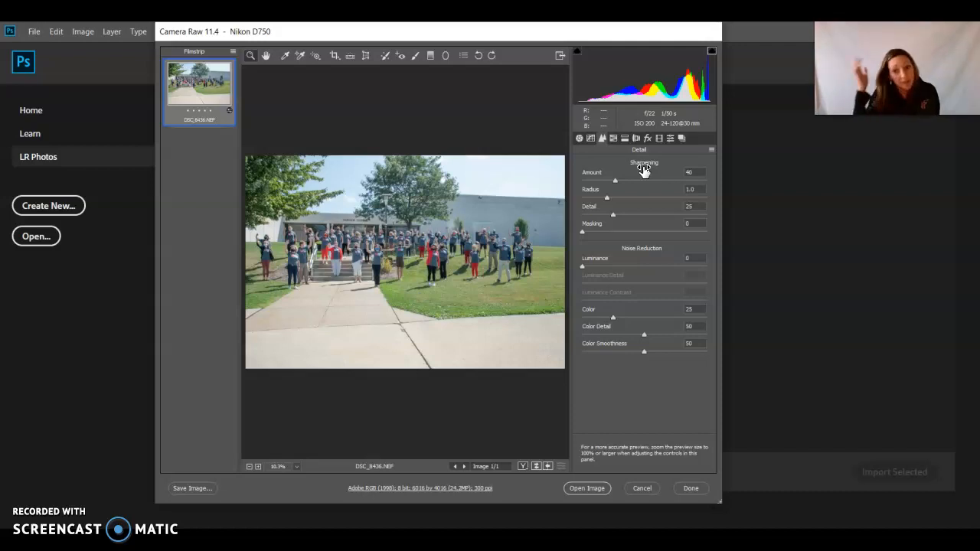
Try a Reds hue shift of -7 in the HSL adjustments, and reset it to 0.
click(614, 137)
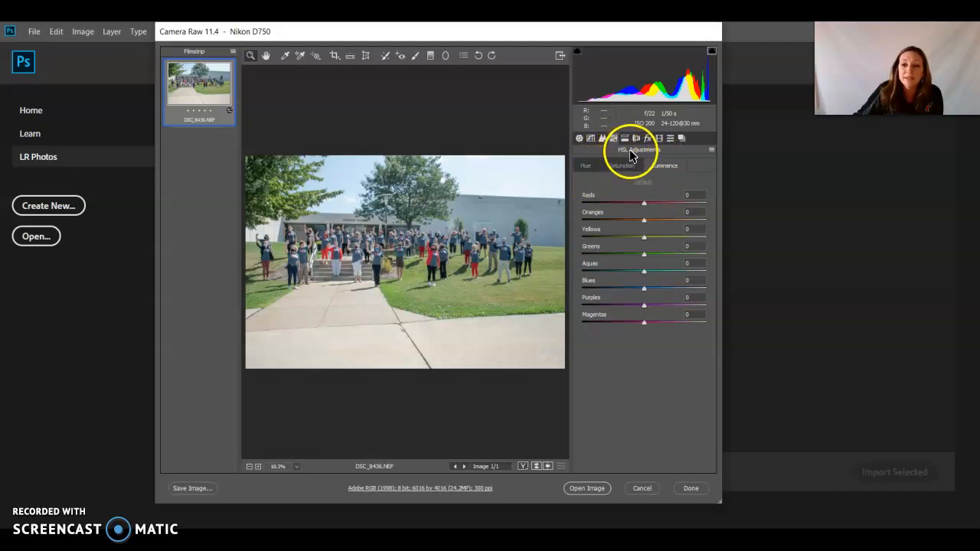
click(587, 167)
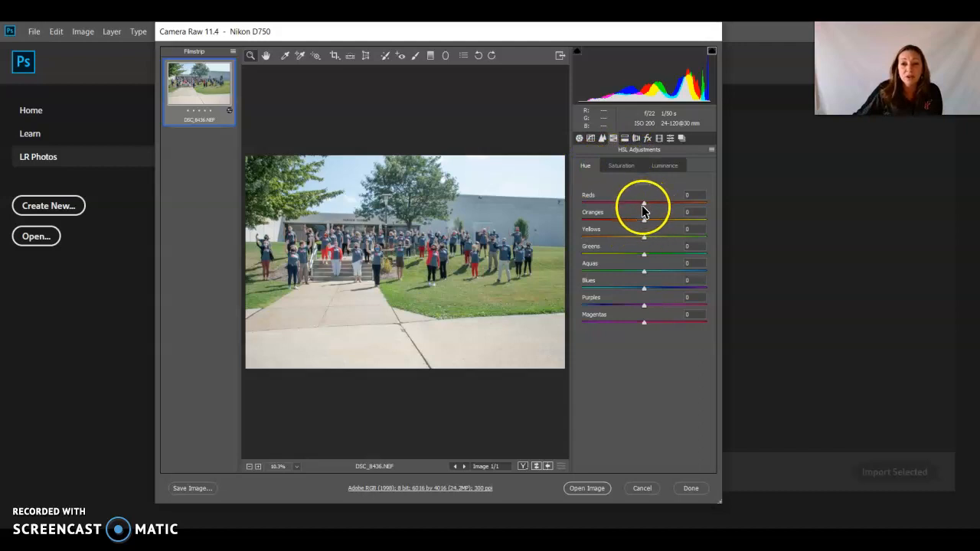
mouse_move(644, 203)
mouse_down()
mouse_move(655, 206)
mouse_move(598, 209)
mouse_move(692, 211)
mouse_move(641, 210)
mouse_up()
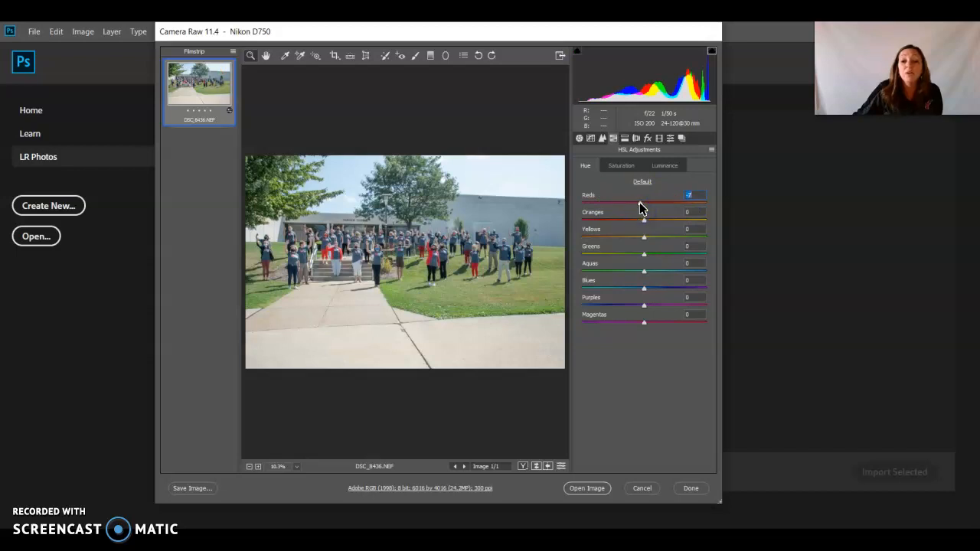
double_click(641, 204)
click(693, 196)
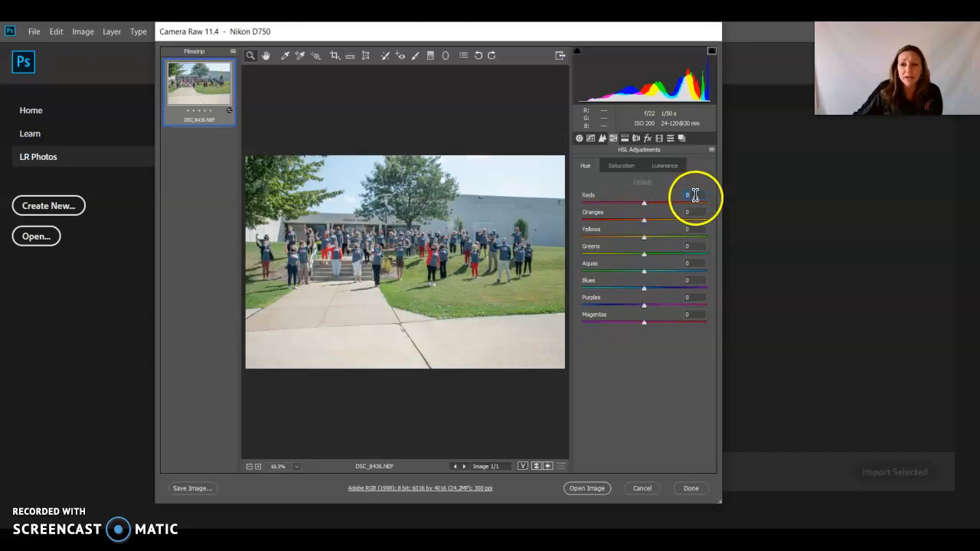
Raise the Reds saturation to +67 in the HSL adjustments.
click(622, 165)
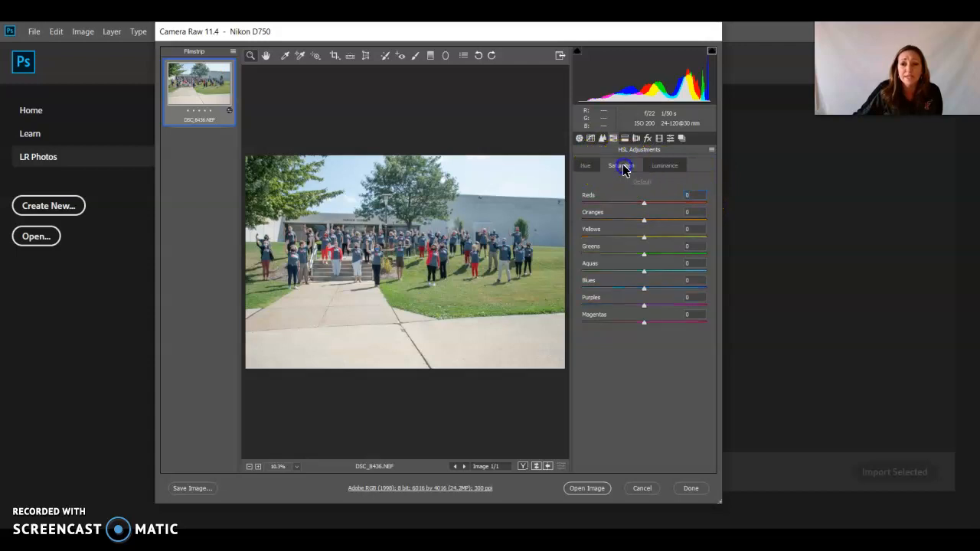
drag(644, 204, 667, 218)
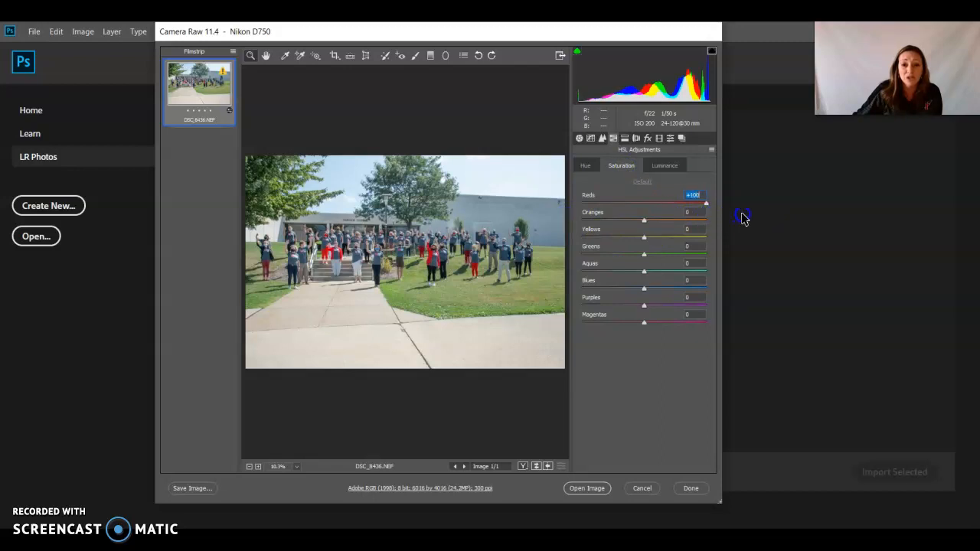
drag(733, 209, 686, 205)
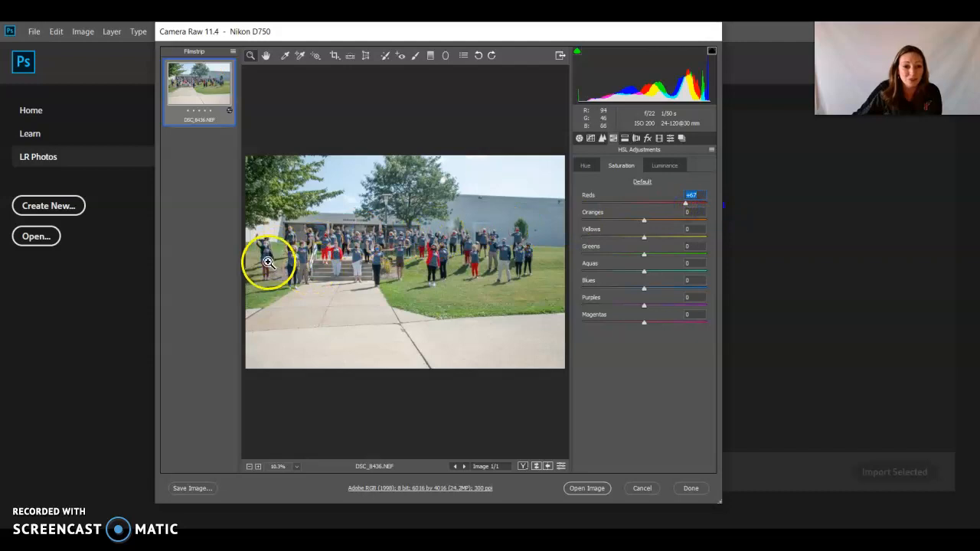
Lower the HSL luminance of the Greens to -8 and of the Blues to -59.
click(663, 168)
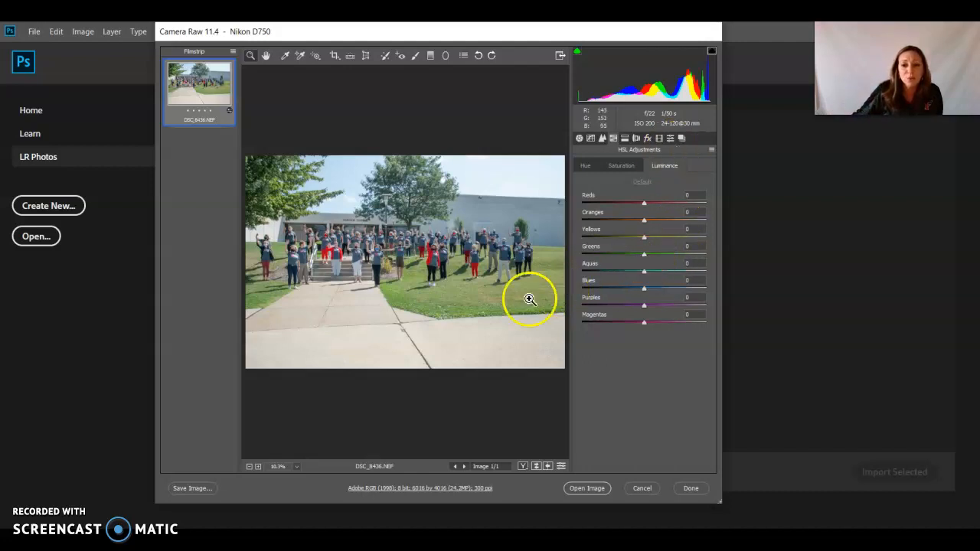
drag(644, 255, 622, 291)
drag(614, 287, 608, 288)
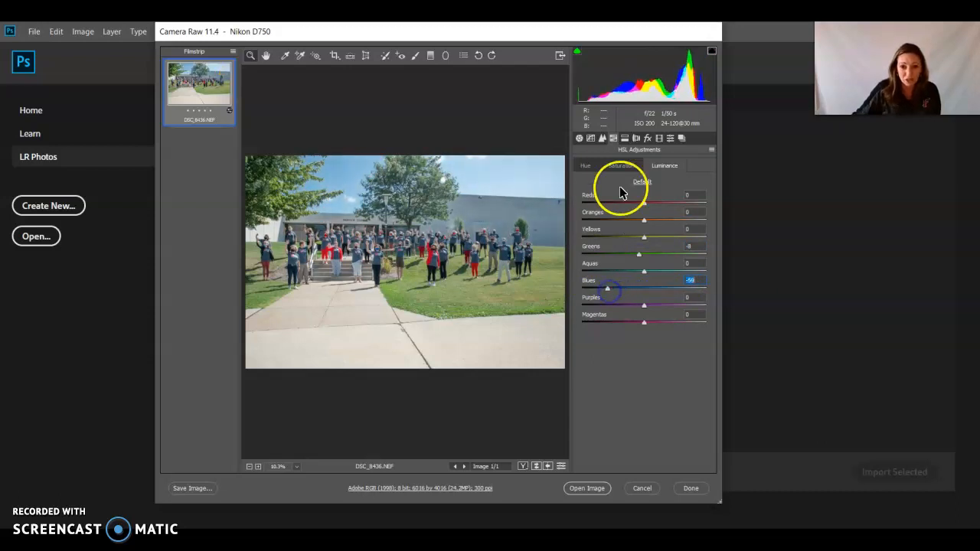
Try tinting the highlights with split toning at hue 107 and saturation 22.
click(627, 139)
click(622, 145)
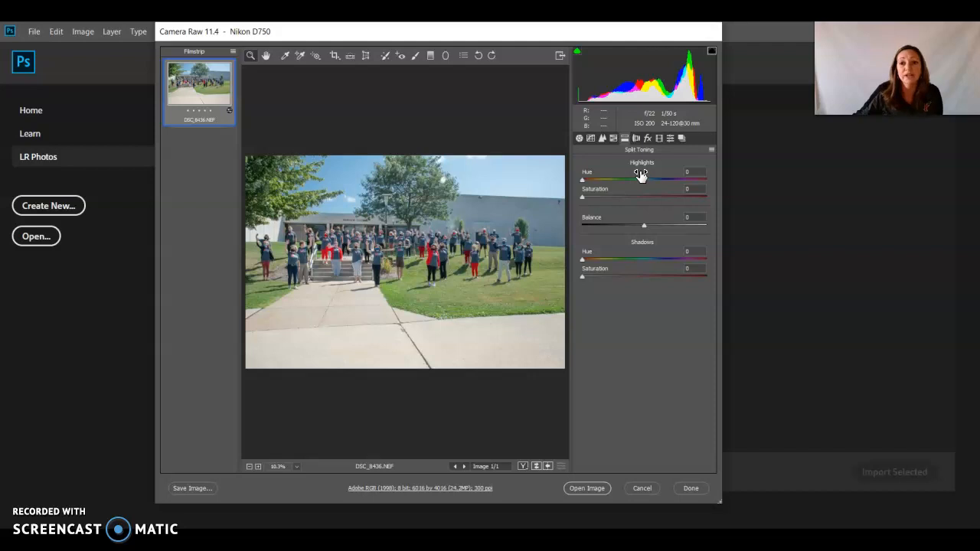
click(648, 255)
click(595, 190)
drag(581, 179, 607, 197)
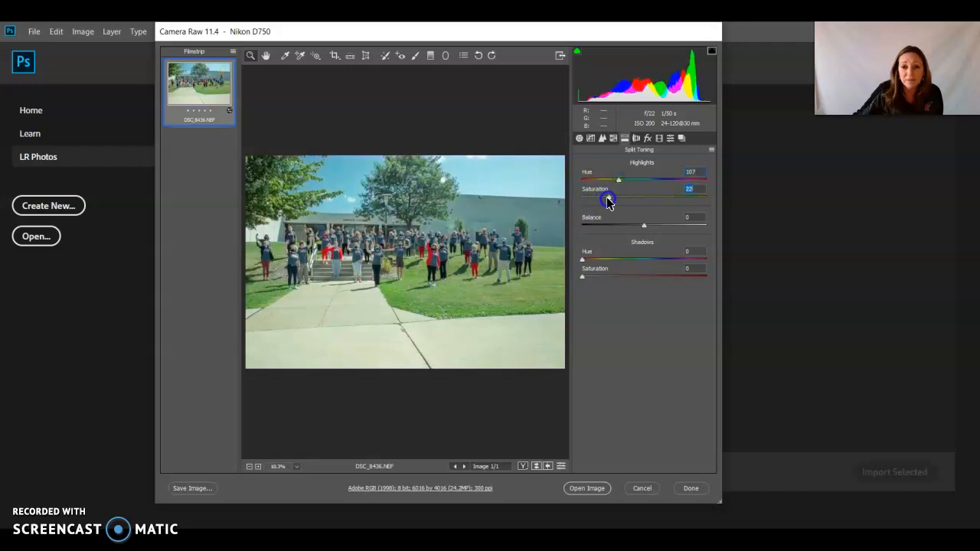
Try split toning the shadows at hue 276 and saturation 37, with the balance at -5.
drag(582, 260, 679, 262)
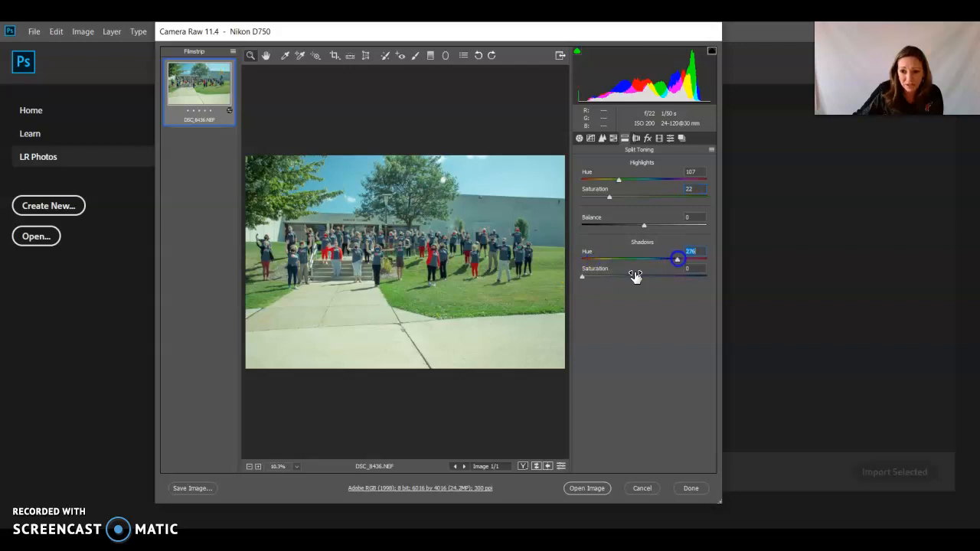
drag(582, 276, 627, 279)
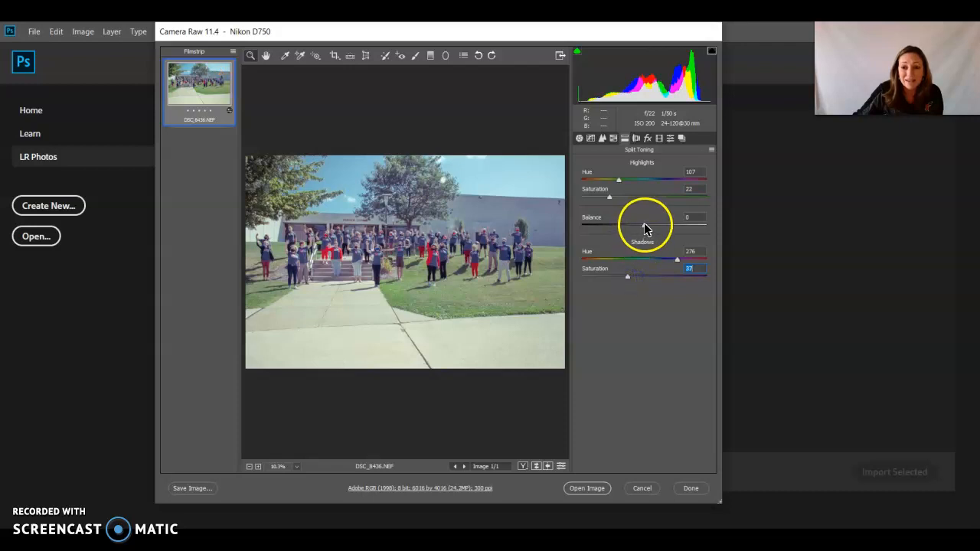
mouse_move(643, 224)
mouse_down()
mouse_move(618, 225)
mouse_move(689, 226)
mouse_move(641, 232)
mouse_up()
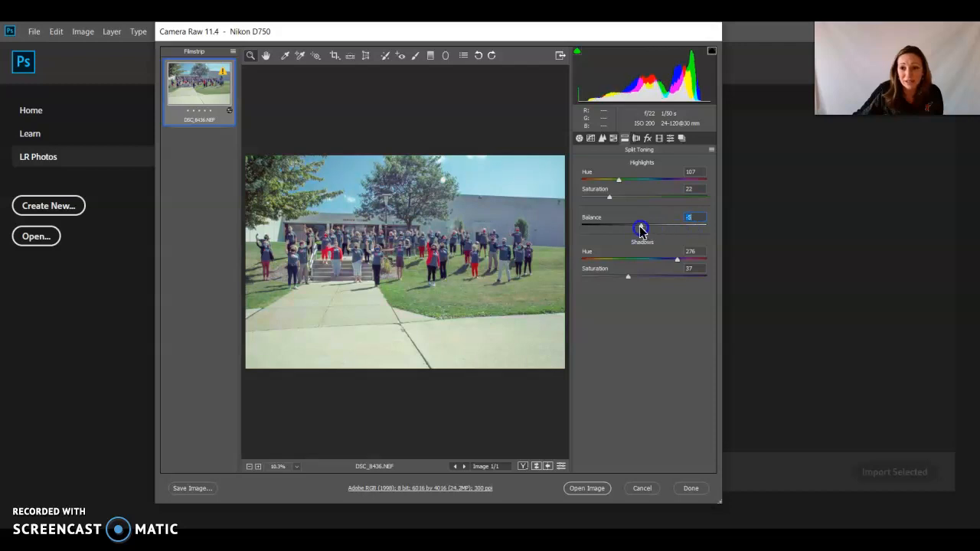
Reset the split toning hue and saturation of highlights and shadows, and the balance, to 0.
double_click(617, 180)
click(610, 196)
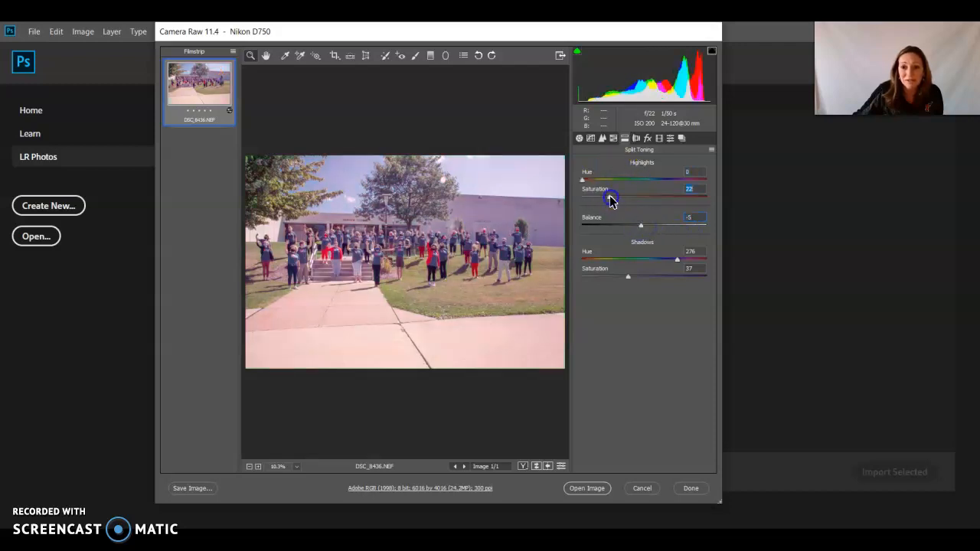
double_click(611, 197)
double_click(642, 227)
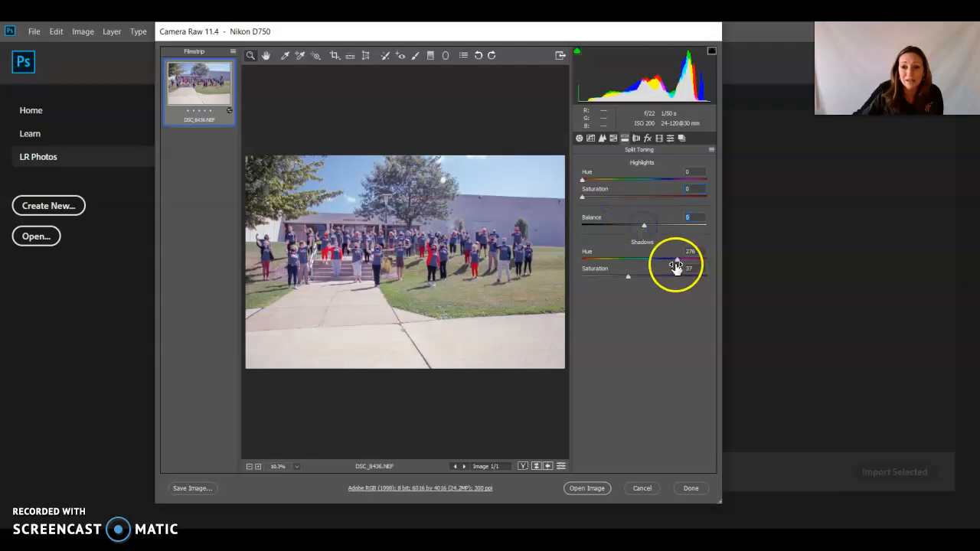
double_click(677, 261)
double_click(625, 277)
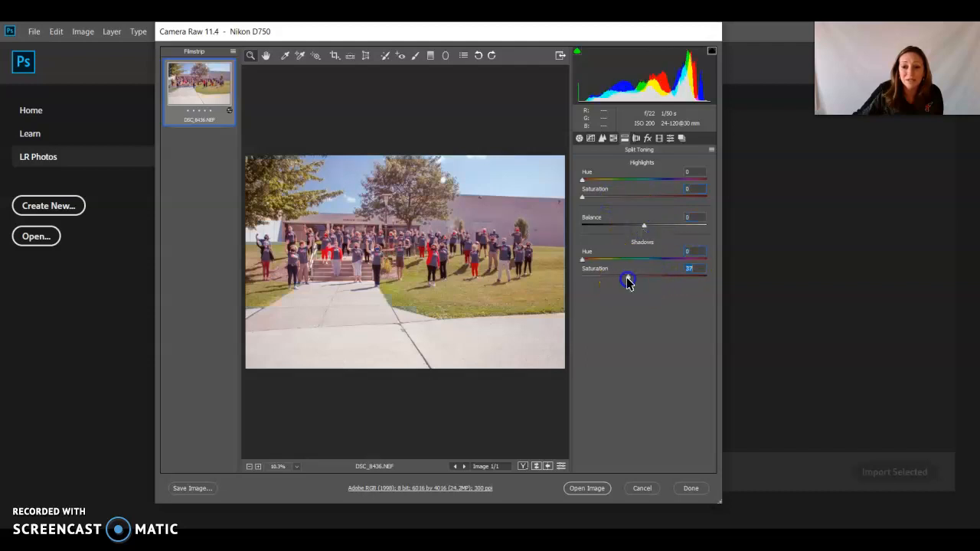
Set the vignetting amount in the manual lens corrections to +15.
click(638, 139)
click(594, 164)
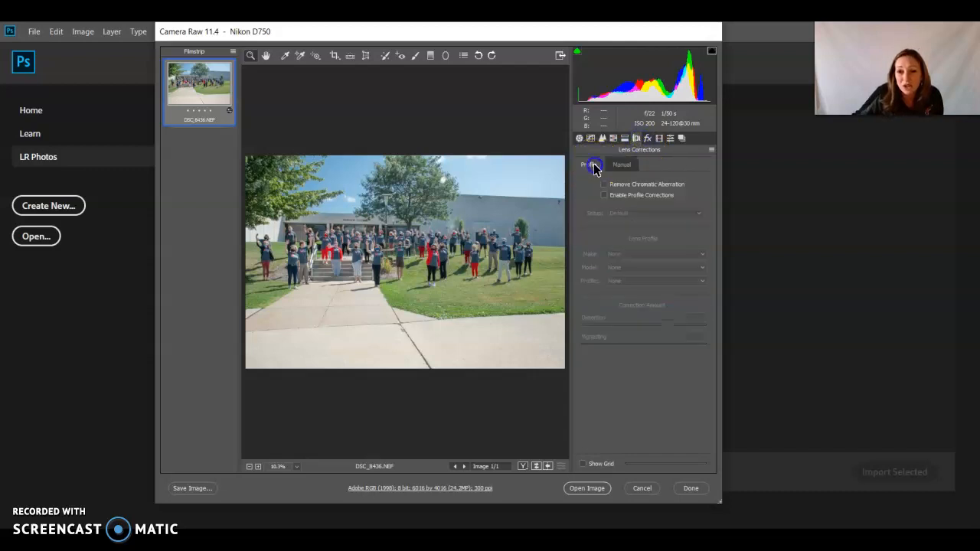
click(619, 165)
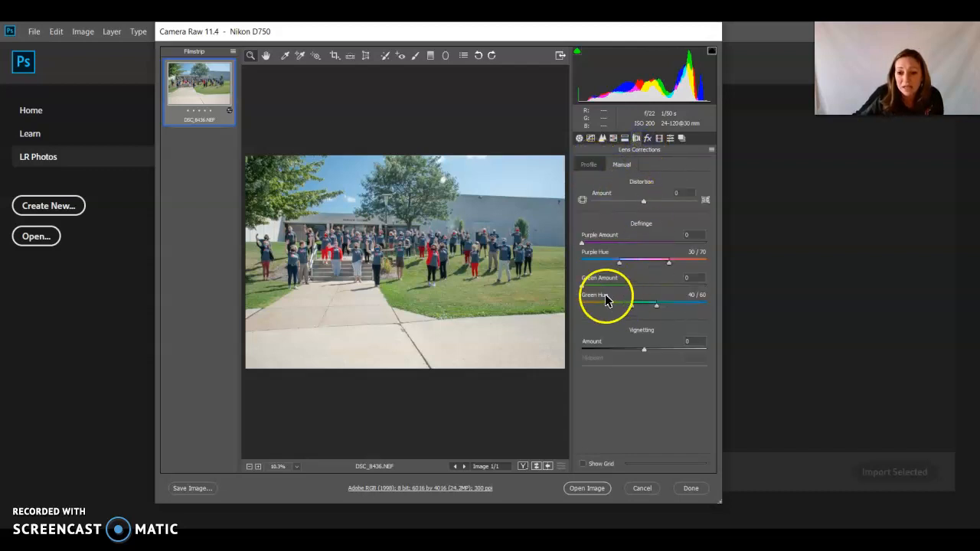
click(645, 351)
mouse_move(645, 352)
mouse_down()
mouse_move(628, 349)
mouse_move(664, 348)
mouse_move(637, 352)
mouse_move(655, 353)
mouse_up()
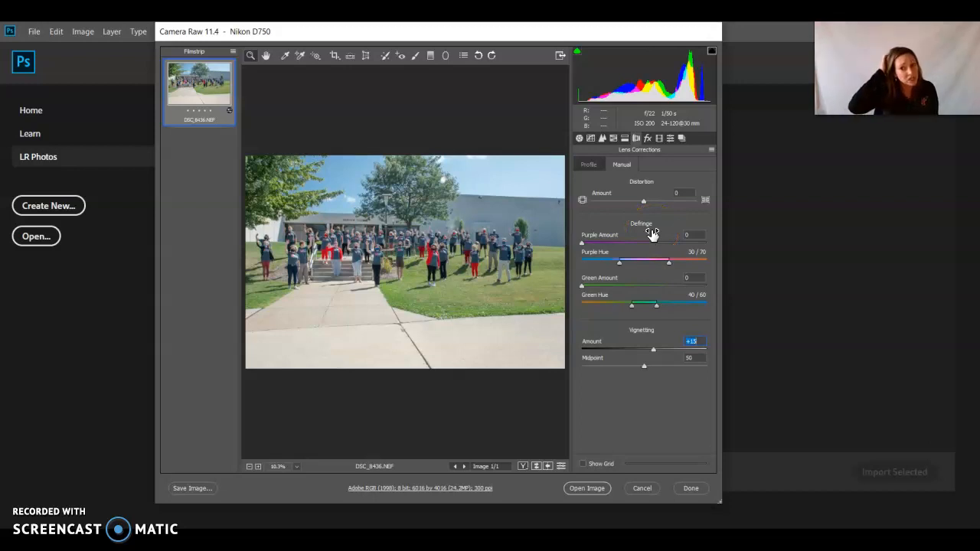
Set the post-crop vignetting amount to -51 with the Highlight Priority style.
click(648, 139)
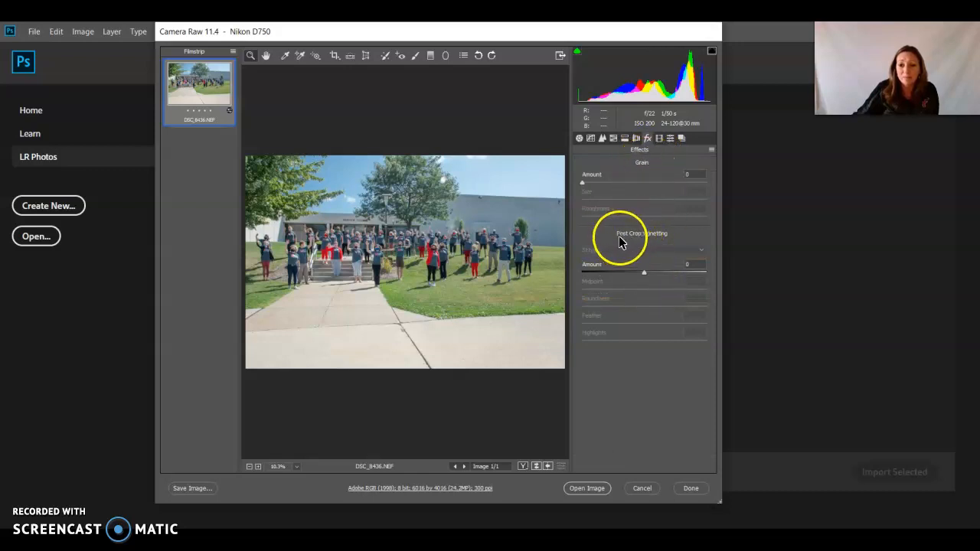
drag(645, 272, 722, 282)
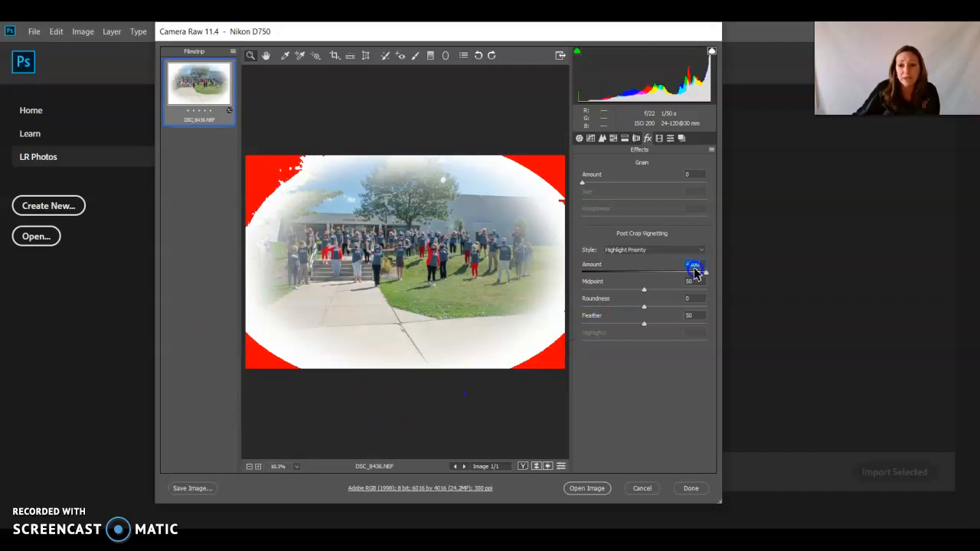
drag(706, 272, 613, 277)
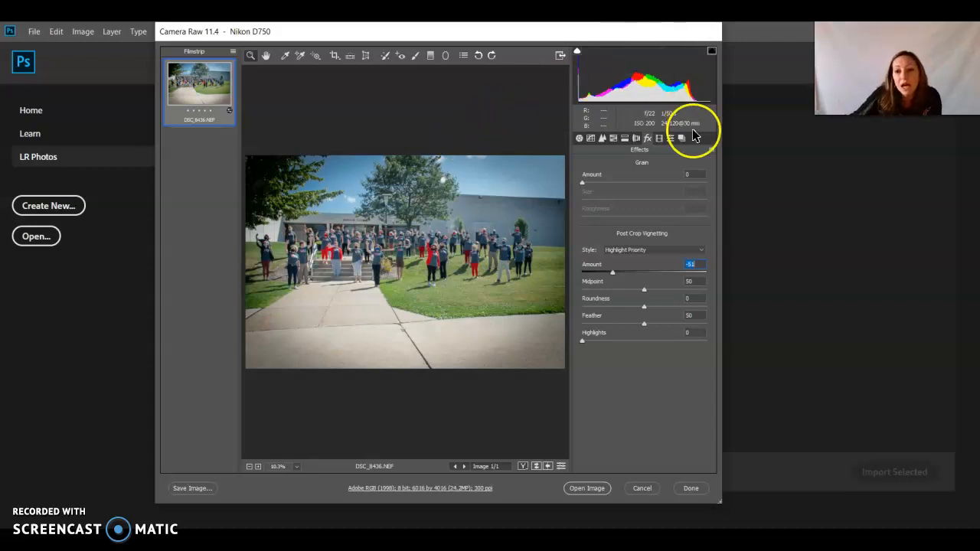
Examine the Calibration settings and preview the Creative, Color, Curve and Grain presets on the photo.
click(660, 139)
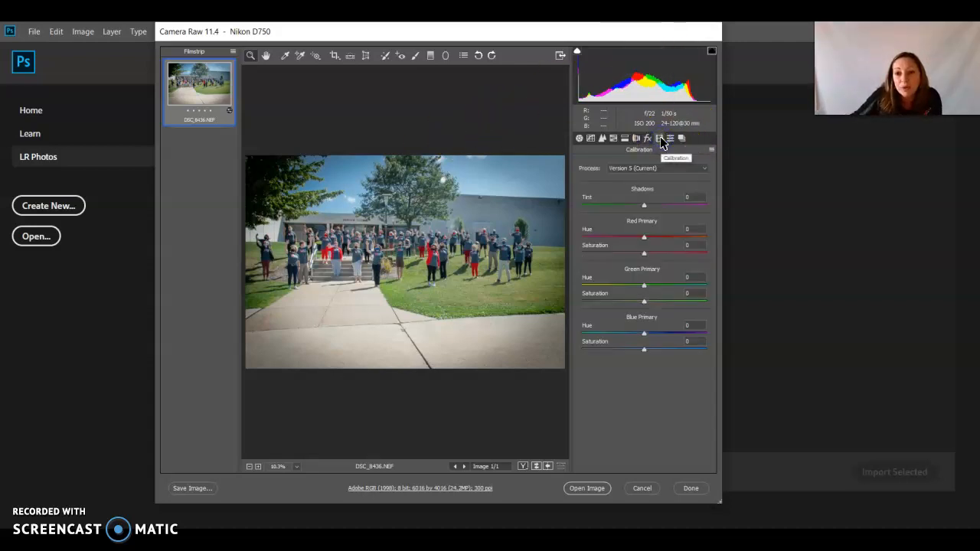
click(671, 139)
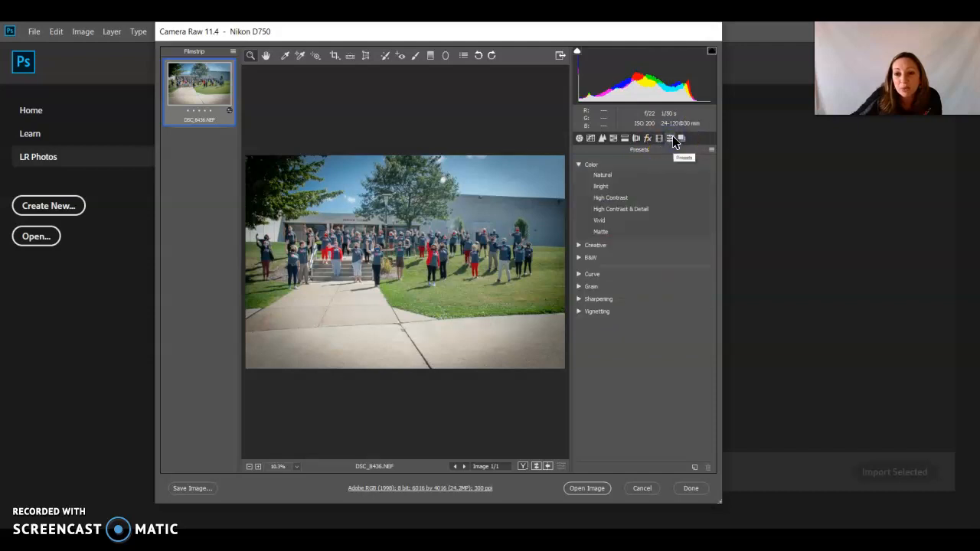
click(579, 245)
click(602, 257)
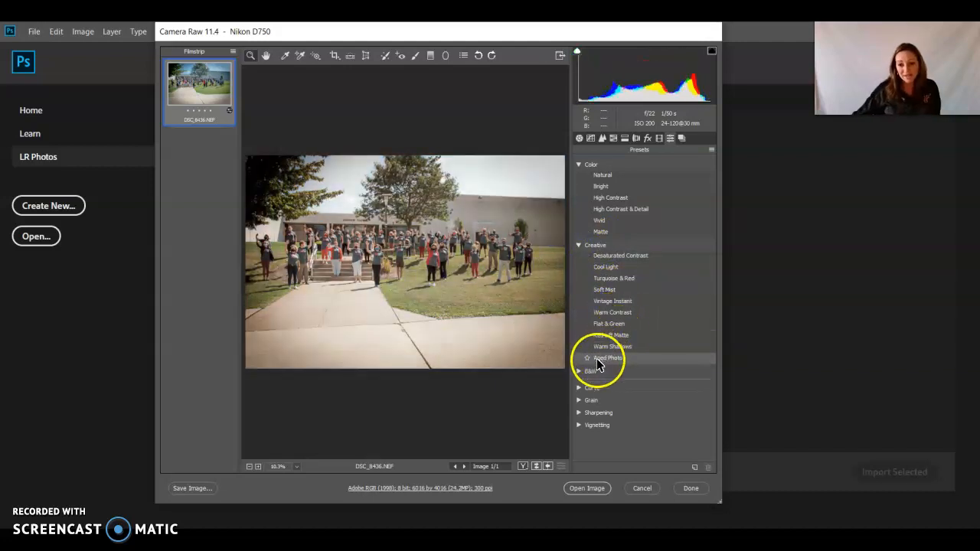
click(580, 246)
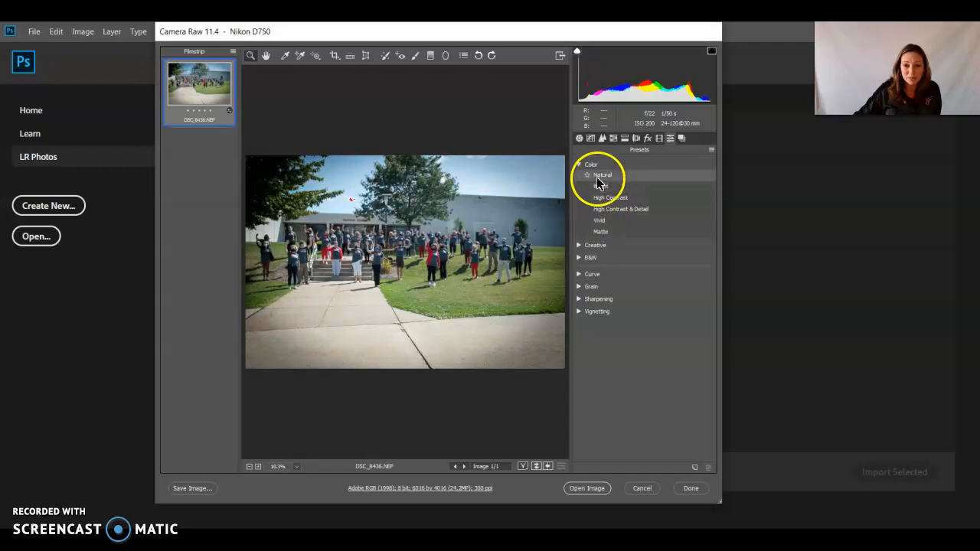
click(579, 164)
click(579, 206)
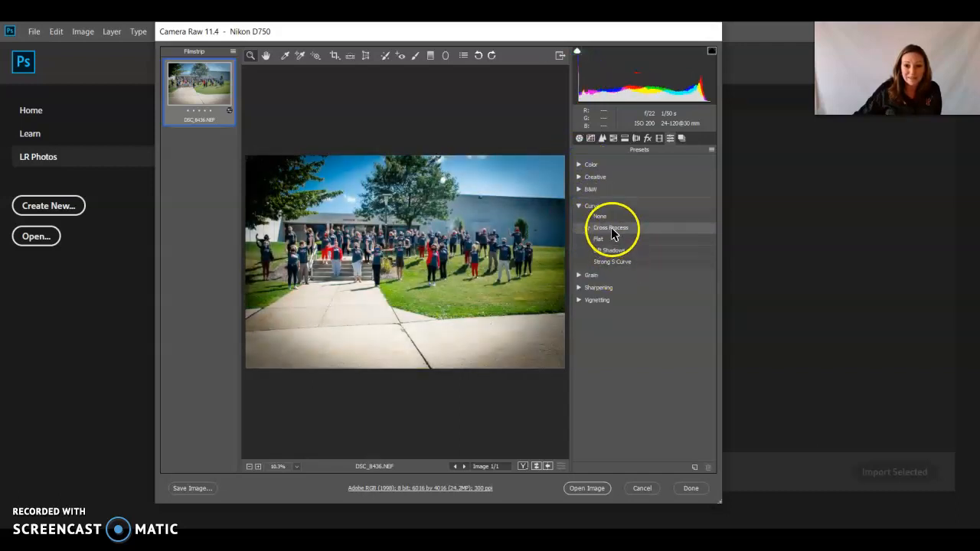
click(580, 208)
click(580, 219)
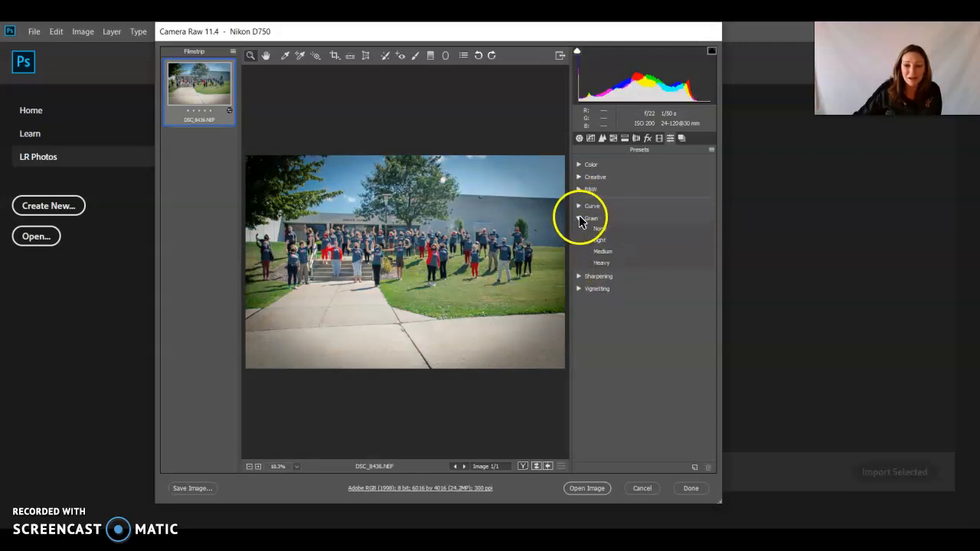
click(580, 218)
Lower the basic exposure to give the group photo a clearly underexposed look.
click(682, 138)
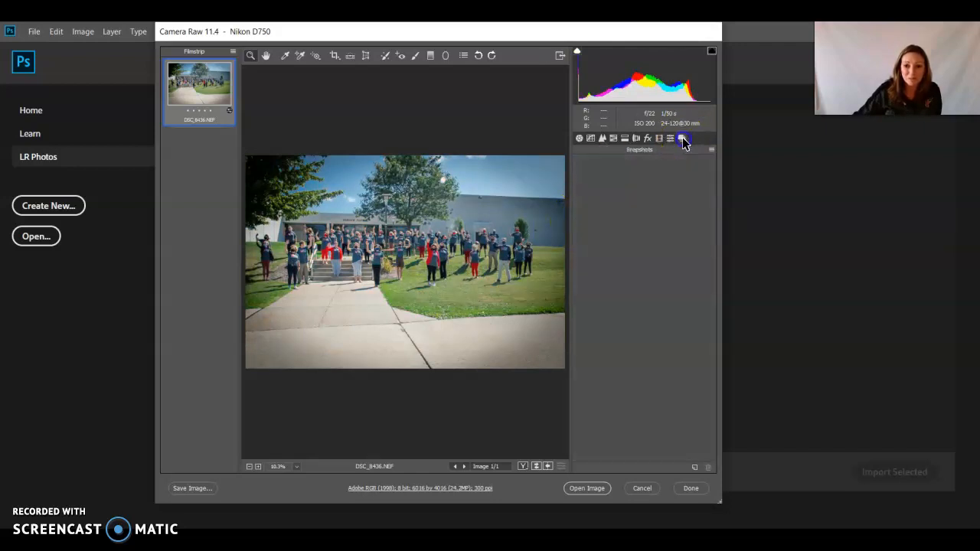
click(580, 139)
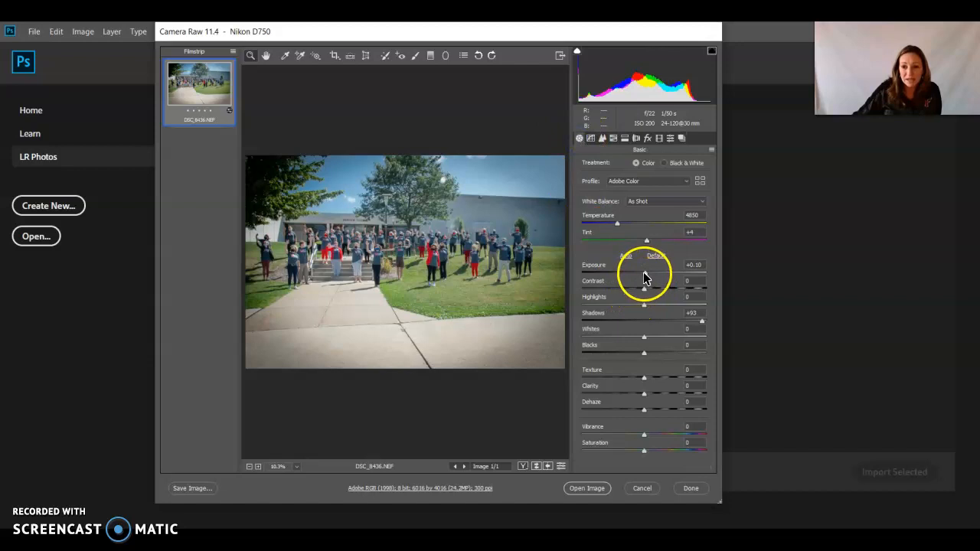
drag(645, 277, 628, 277)
Save the current settings as a snapshot named underexposed.
click(682, 138)
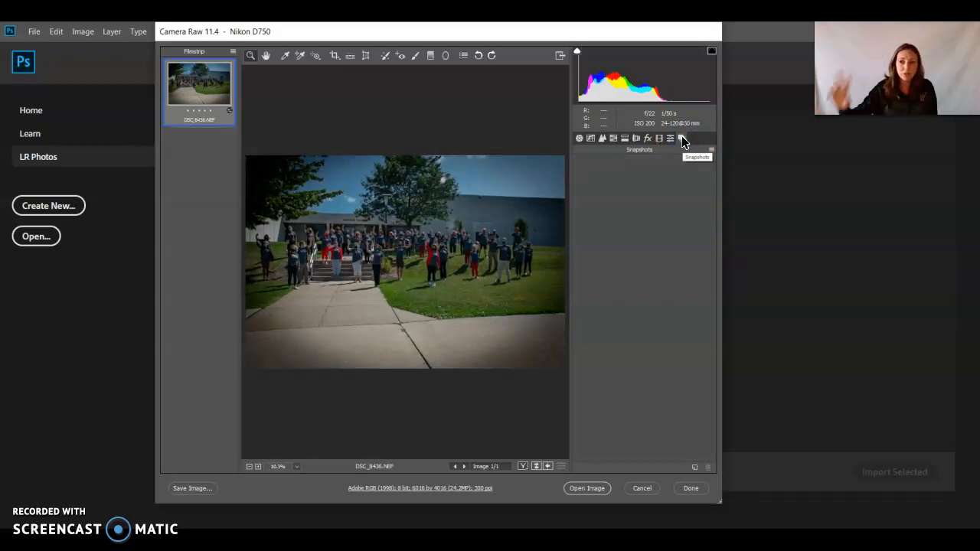
click(695, 467)
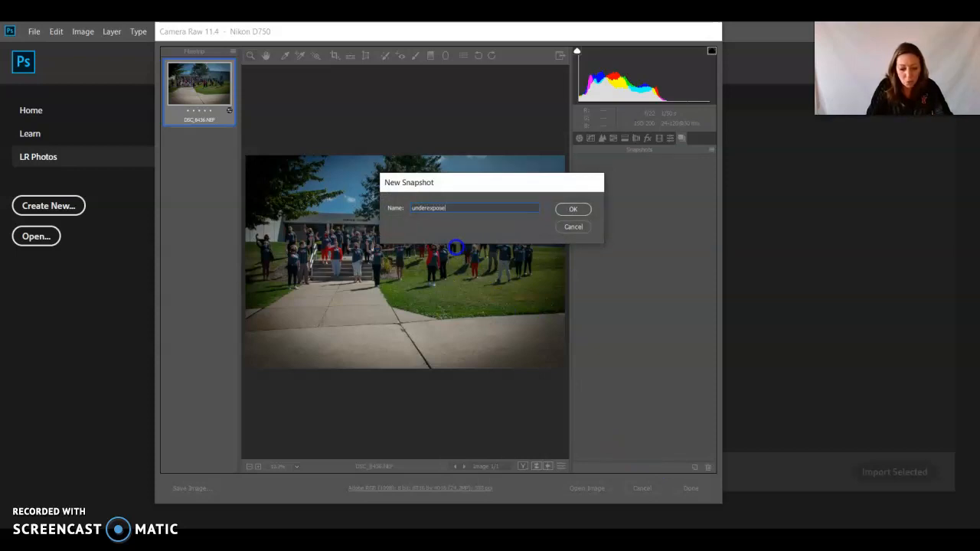
click(584, 211)
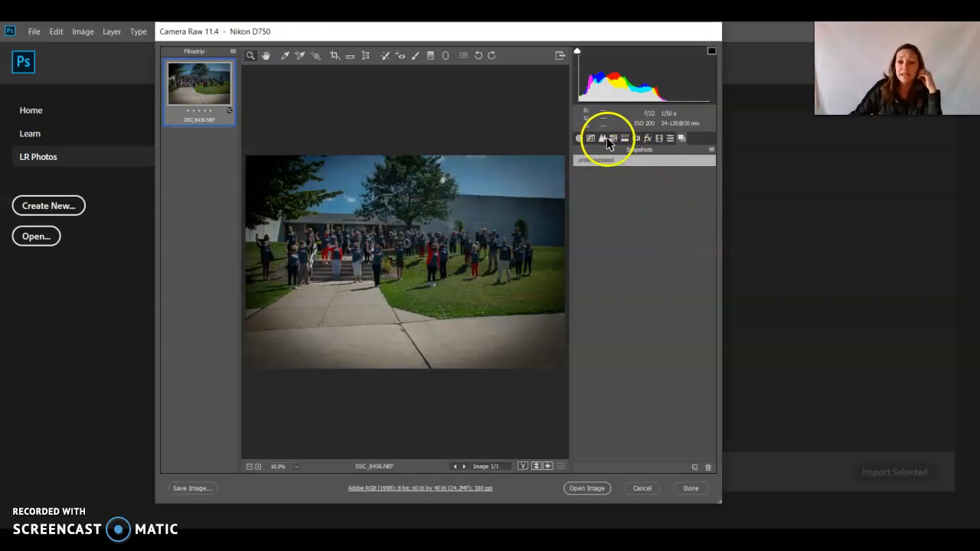
Try brightening the photo with higher highlights and exposure, and return to the underexposed snapshot.
click(582, 138)
drag(645, 304, 667, 305)
drag(629, 273, 663, 275)
click(681, 138)
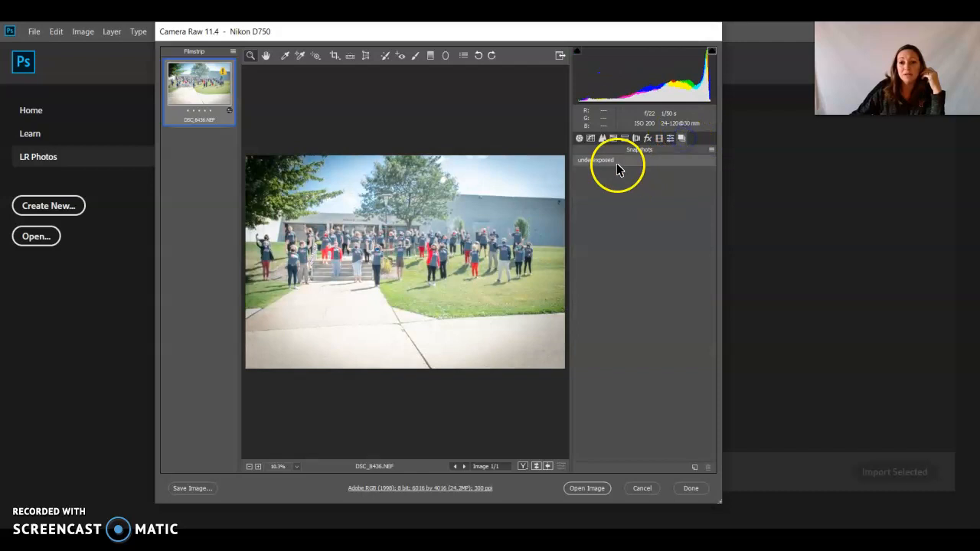
click(595, 162)
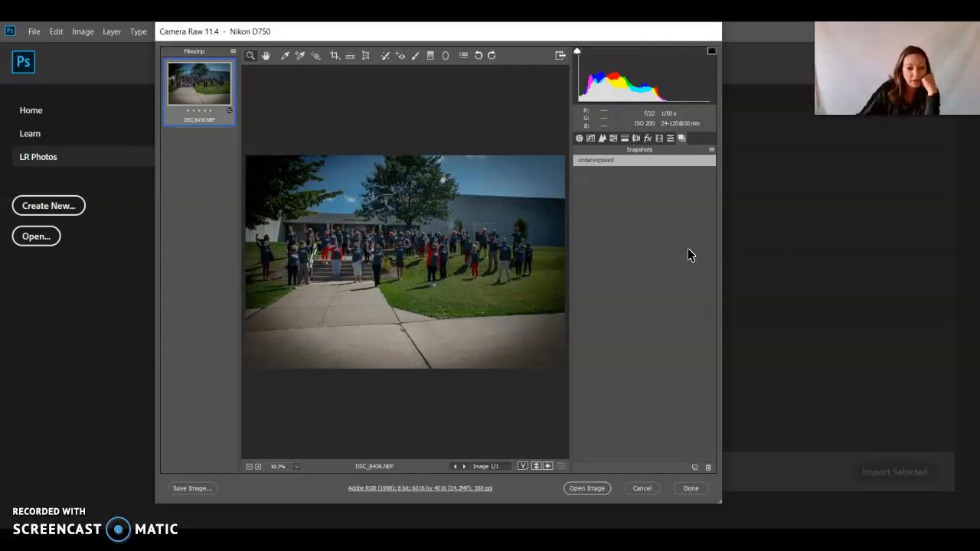
Try setting the white balance from the sky, the grass and the concrete walkway with the White Balance tool.
click(265, 55)
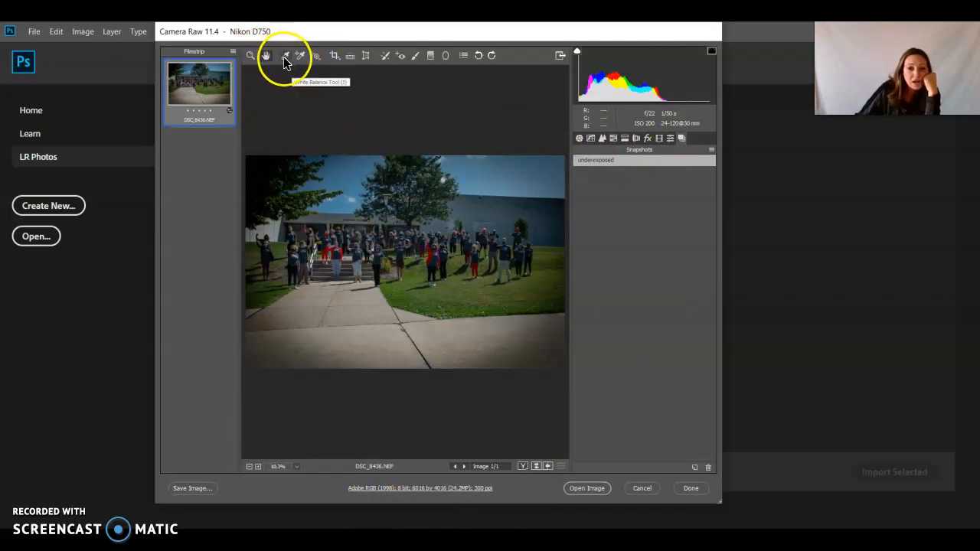
click(285, 57)
click(351, 163)
click(412, 284)
click(354, 323)
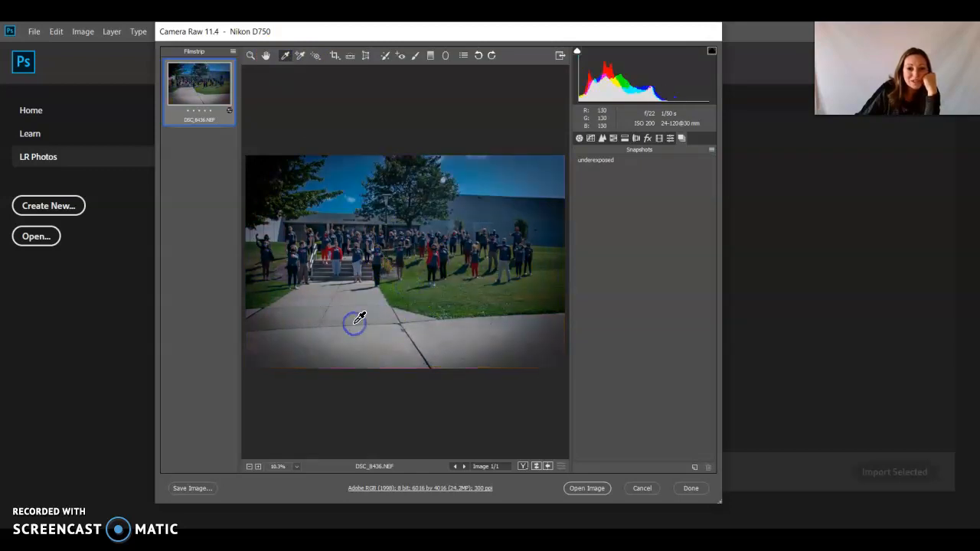
Place a color sampler at the upper edge of the large tree and undo the last two white balance changes.
click(300, 56)
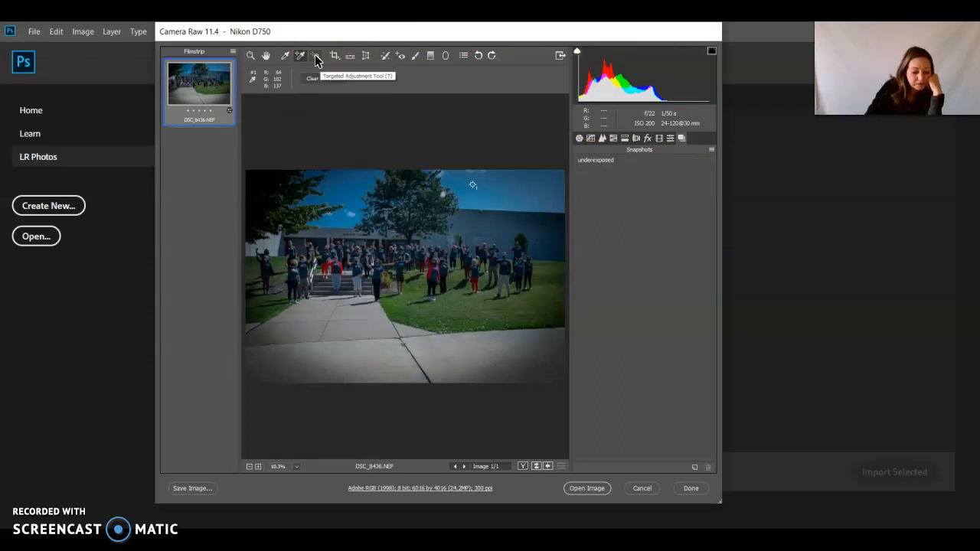
key(ctrl+z)
key(ctrl+z)
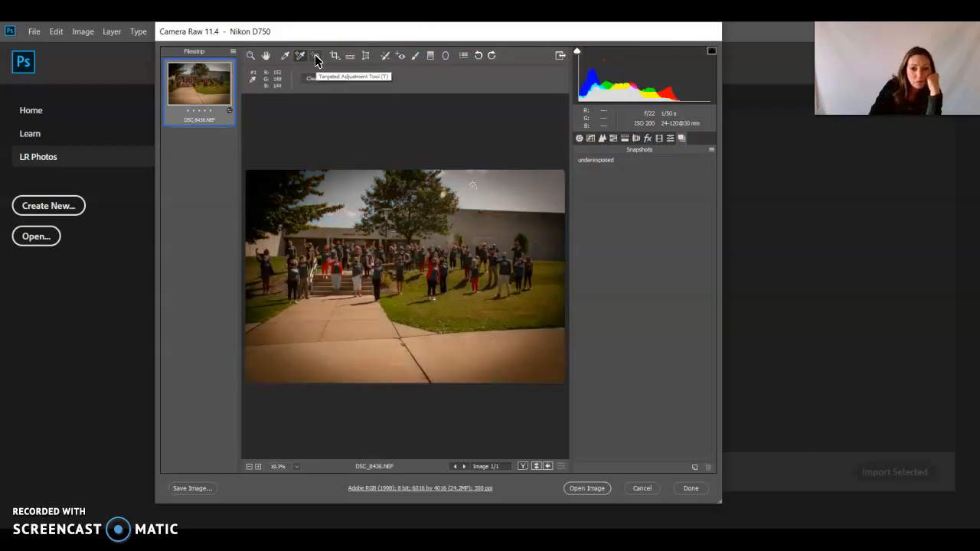
mouse_move(473, 181)
mouse_down()
mouse_move(475, 153)
mouse_move(447, 132)
mouse_up()
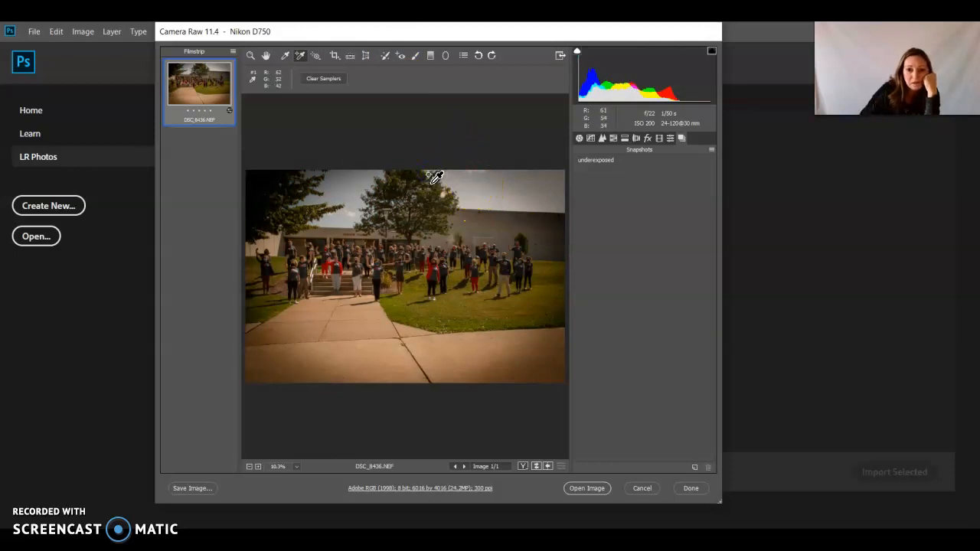
Try adjusting the tones of the sky, the building and the grass directly in the photo with the Targeted Adjustment tool.
click(317, 57)
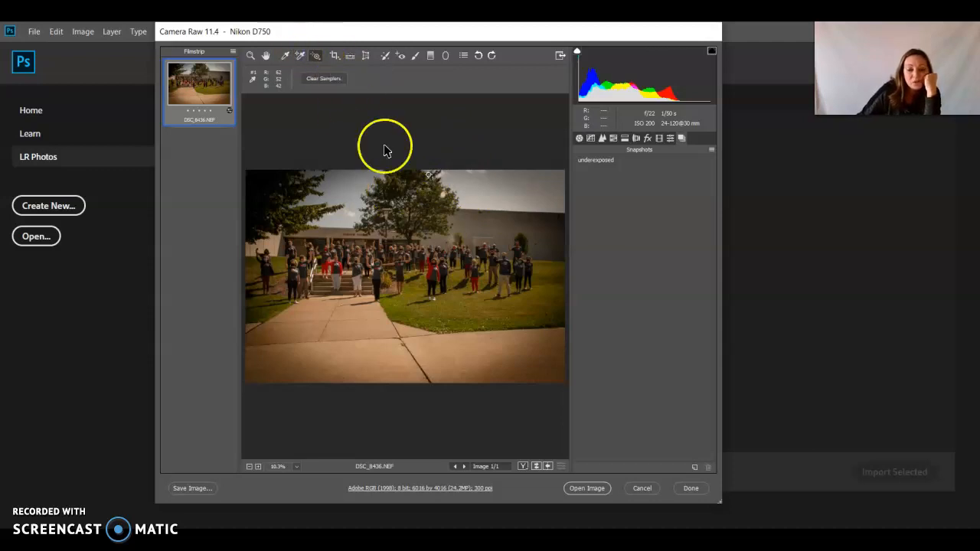
click(479, 186)
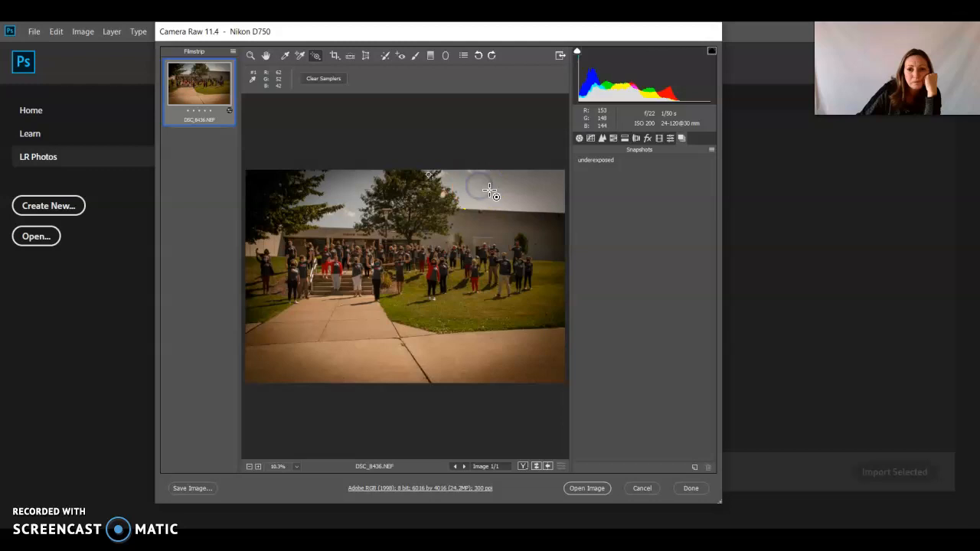
mouse_move(503, 208)
mouse_down()
mouse_move(509, 242)
mouse_move(509, 160)
mouse_move(513, 201)
mouse_move(502, 220)
mouse_up()
drag(499, 259, 367, 194)
mouse_move(446, 193)
mouse_down()
mouse_move(501, 196)
mouse_move(447, 195)
mouse_up()
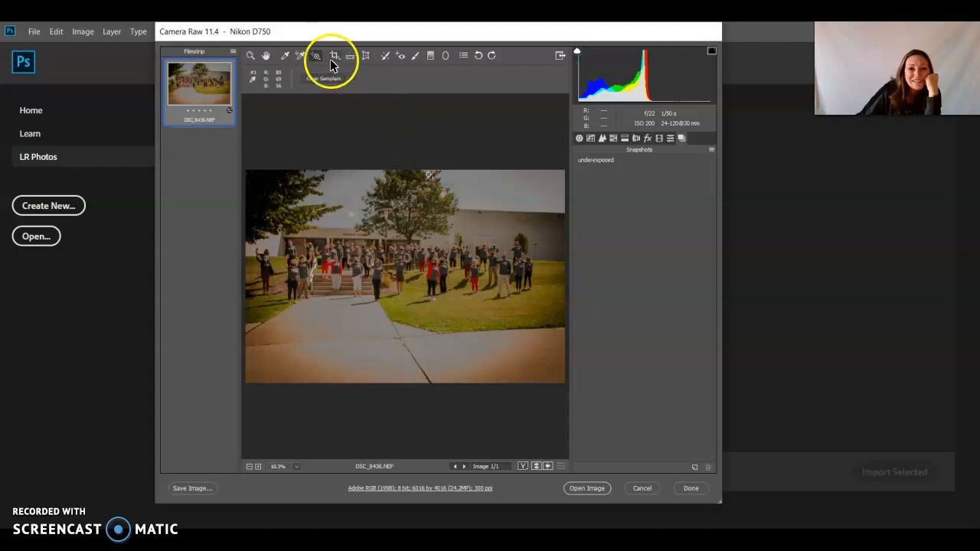
Look over the Crop tool's aspect ratio options and restore the underexposed snapshot.
click(335, 55)
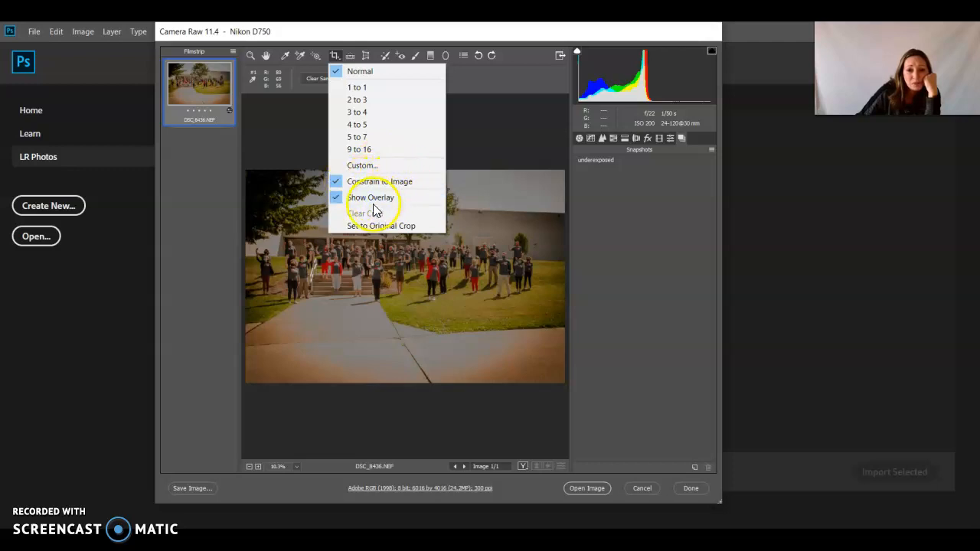
click(334, 52)
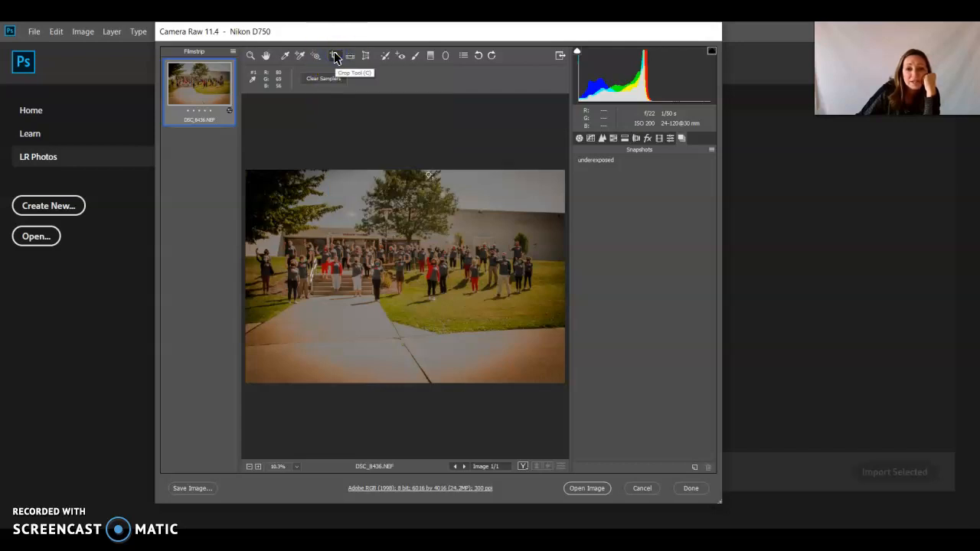
click(589, 160)
click(578, 140)
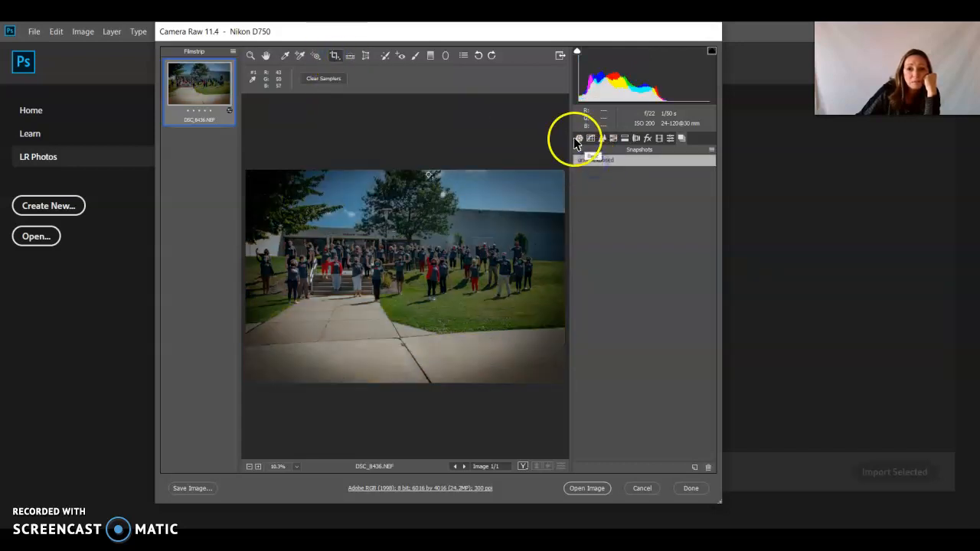
Straighten the photo along a line across the full width of the group and apply the resulting crop.
click(350, 58)
drag(251, 250, 581, 260)
key(Return)
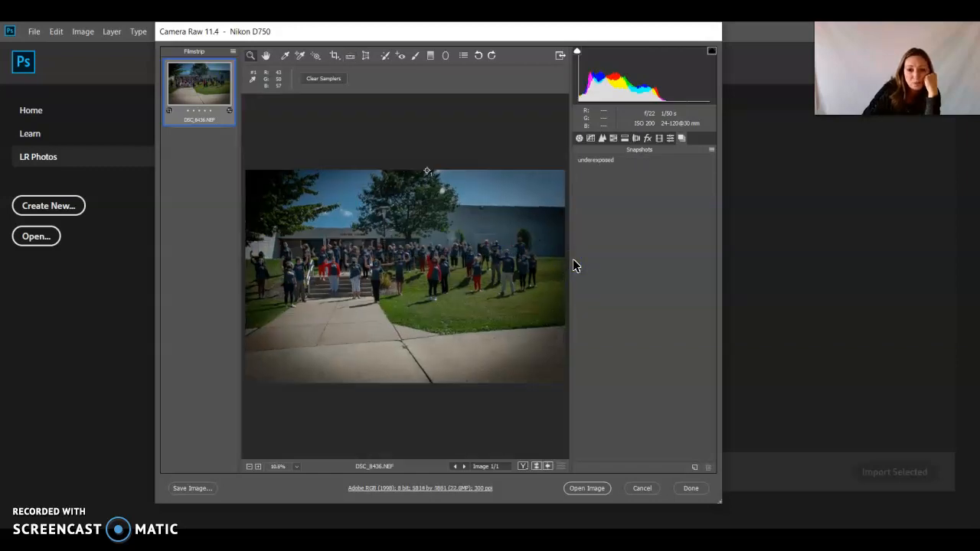
Transform the photo with vertical -5, horizontal +5, rotate +2.3 and scale 97.
click(368, 56)
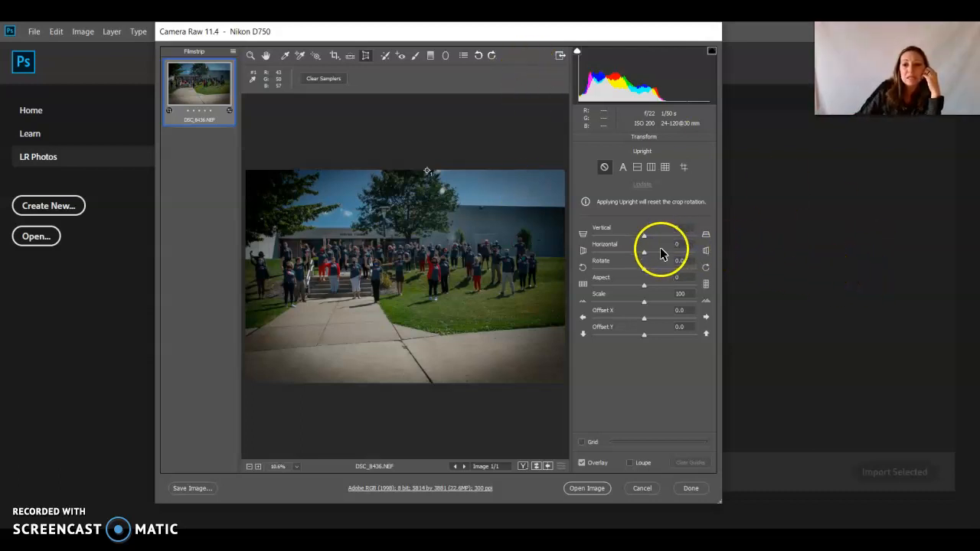
drag(644, 236, 648, 325)
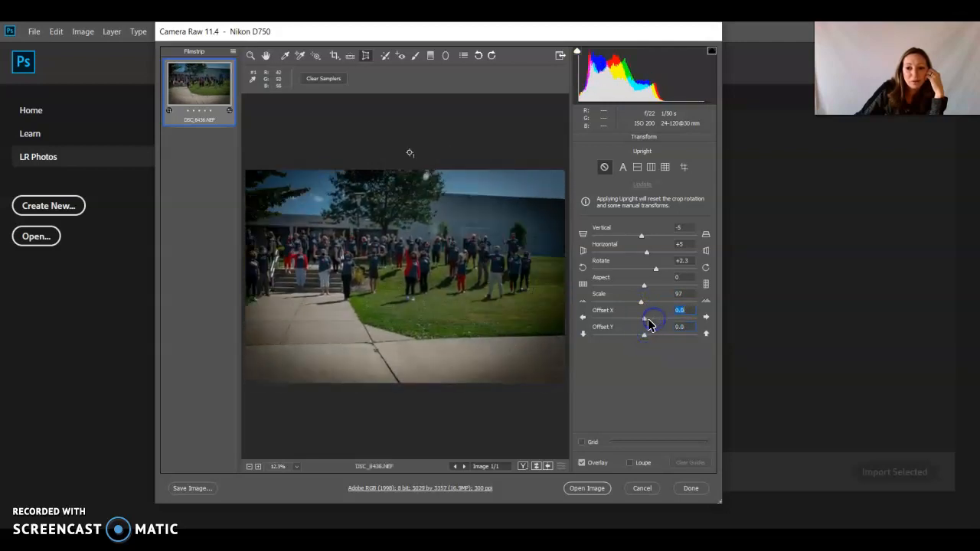
Heal the small tree in front of the building wall with Spot Removal at size 16 and feather 47.
click(384, 59)
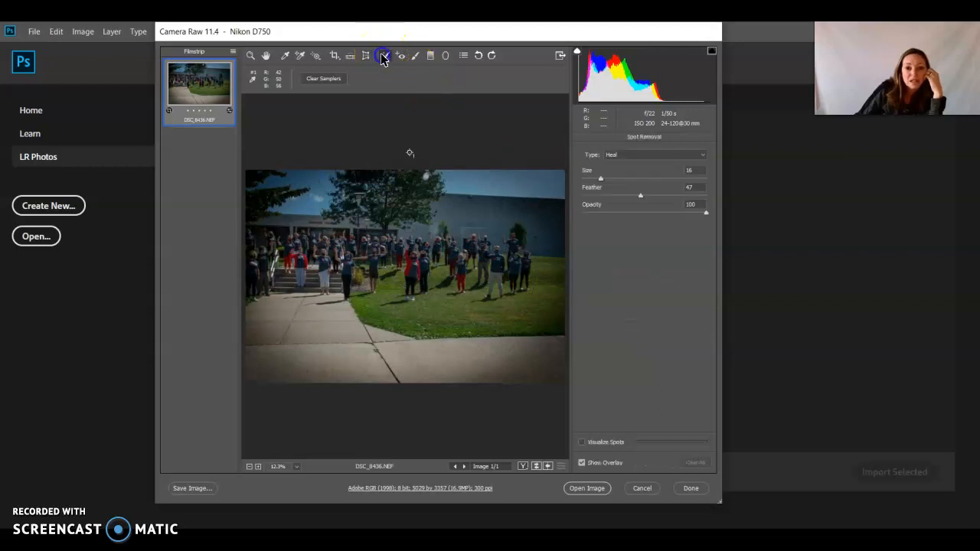
click(511, 235)
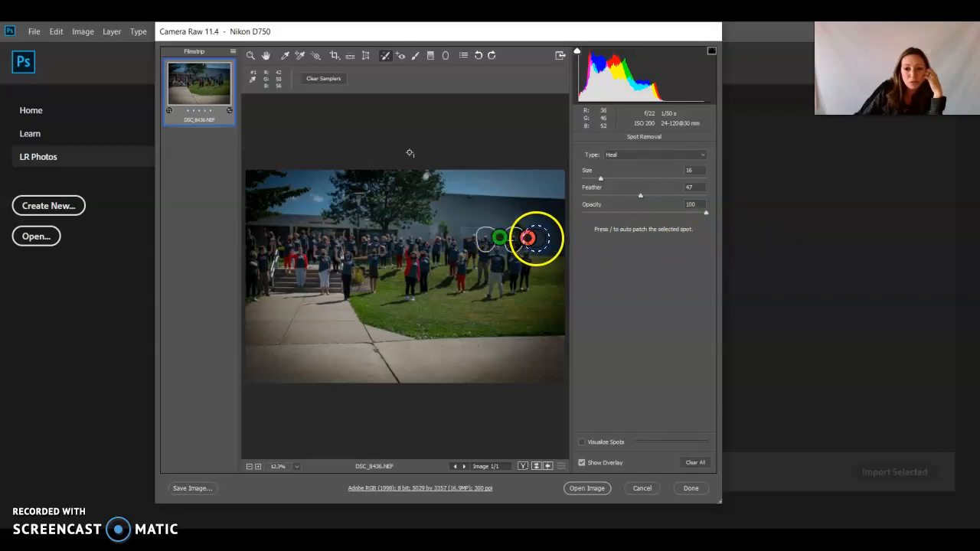
Compare the Clone and Heal types for the spot, keep Heal, and set the size to 25 and feather to 39.
click(613, 154)
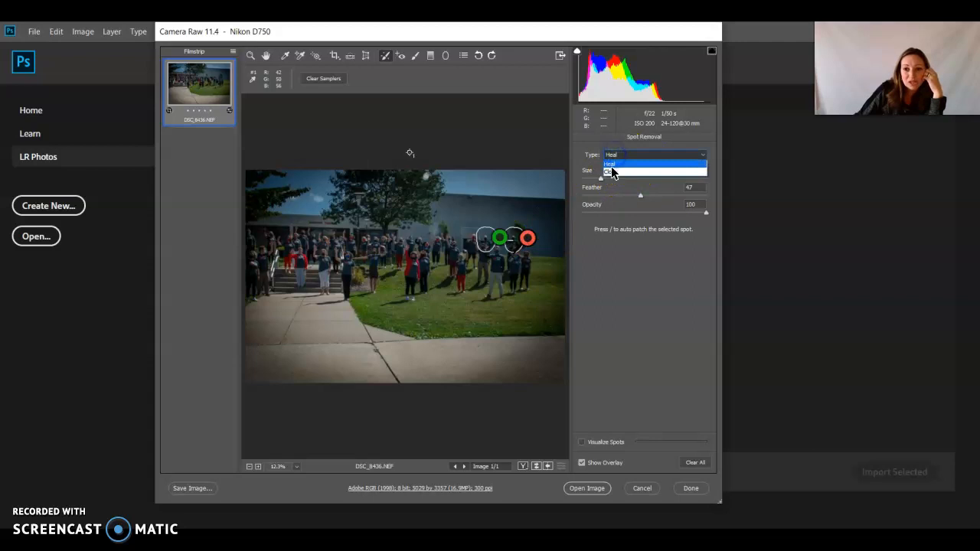
click(613, 172)
click(613, 155)
click(614, 162)
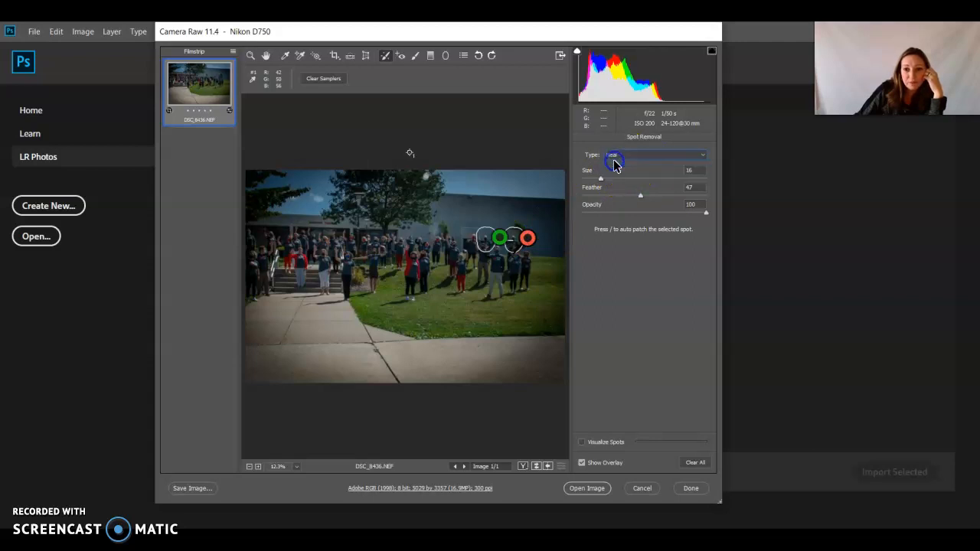
mouse_move(600, 179)
mouse_down()
mouse_move(628, 183)
mouse_move(617, 186)
mouse_up()
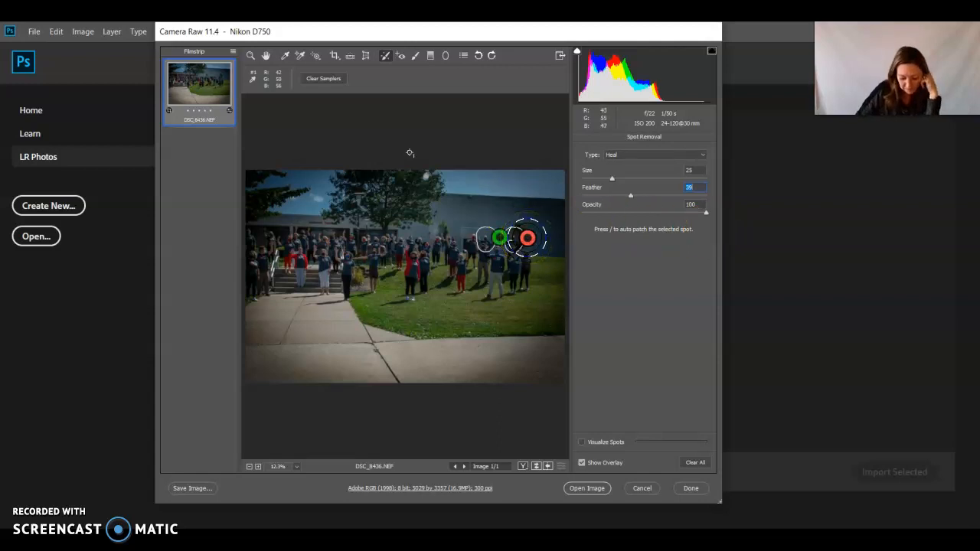
Paint over the sky and building wall behind the group with the Adjustment Brush, setting exposure -2.20, contrast -92 and texture -10.
click(404, 59)
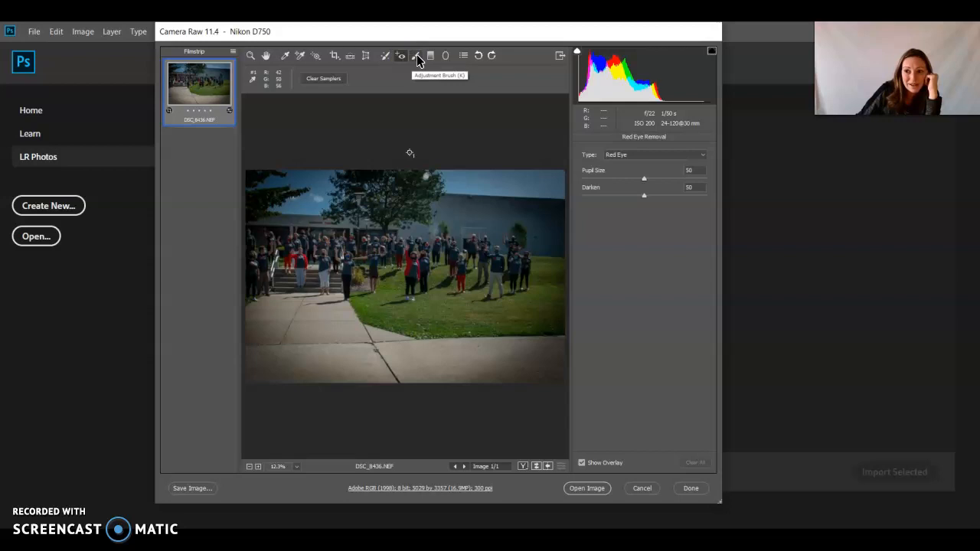
click(417, 59)
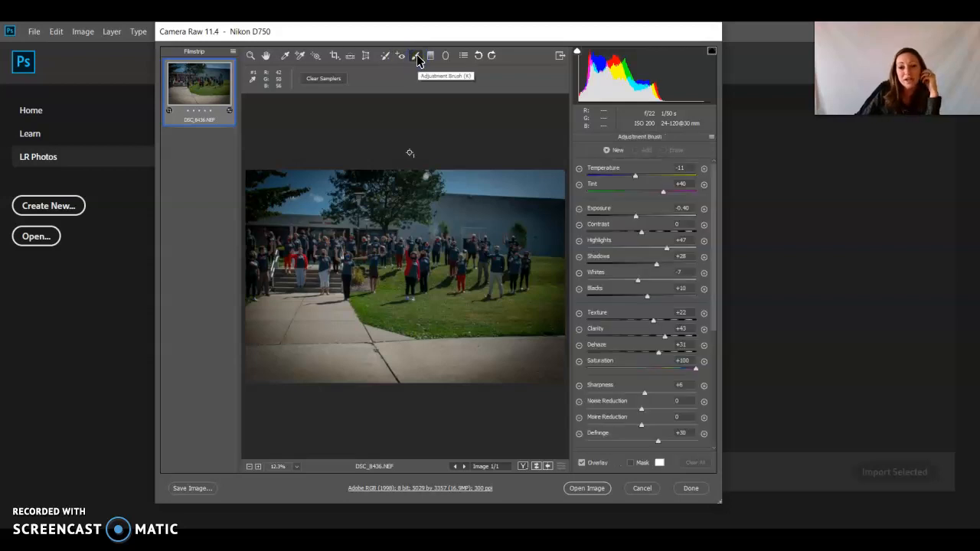
mouse_move(549, 181)
mouse_down()
mouse_move(547, 219)
mouse_move(532, 186)
mouse_move(532, 219)
mouse_move(525, 186)
mouse_move(446, 215)
mouse_move(477, 175)
mouse_move(527, 171)
mouse_move(545, 174)
mouse_move(453, 179)
mouse_move(448, 208)
mouse_move(417, 223)
mouse_move(425, 226)
mouse_move(458, 181)
mouse_move(541, 175)
mouse_up()
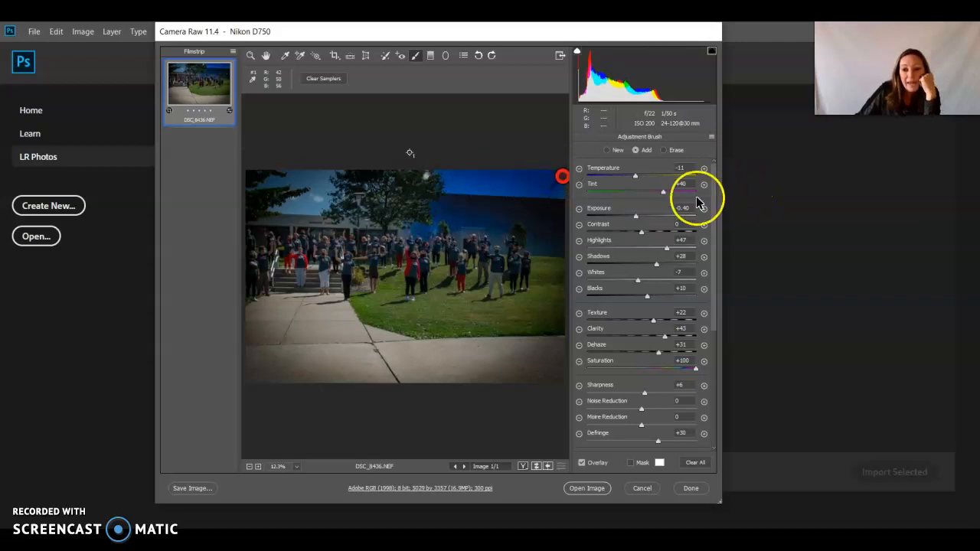
mouse_move(635, 218)
mouse_down()
mouse_move(698, 212)
mouse_move(614, 213)
mouse_move(654, 237)
mouse_up()
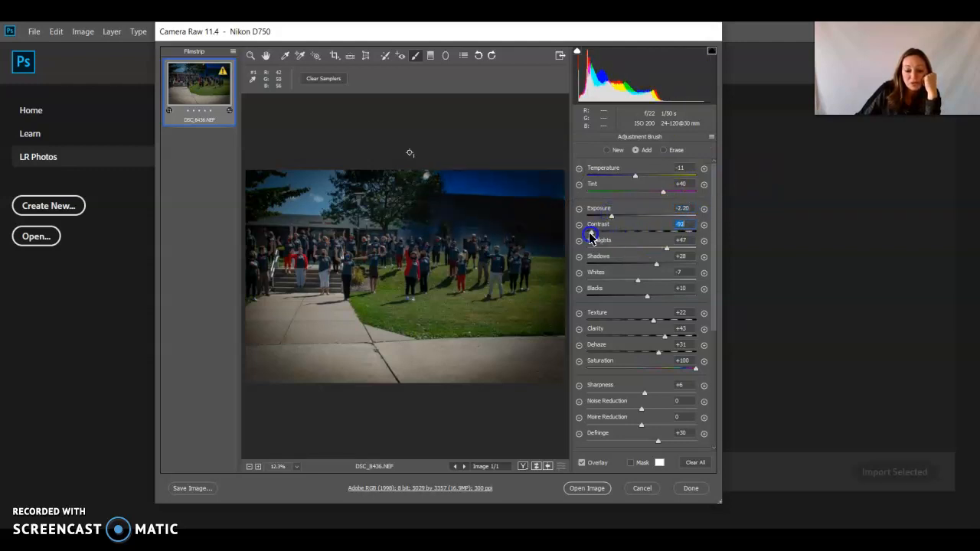
key(y)
key(y)
drag(650, 324, 662, 325)
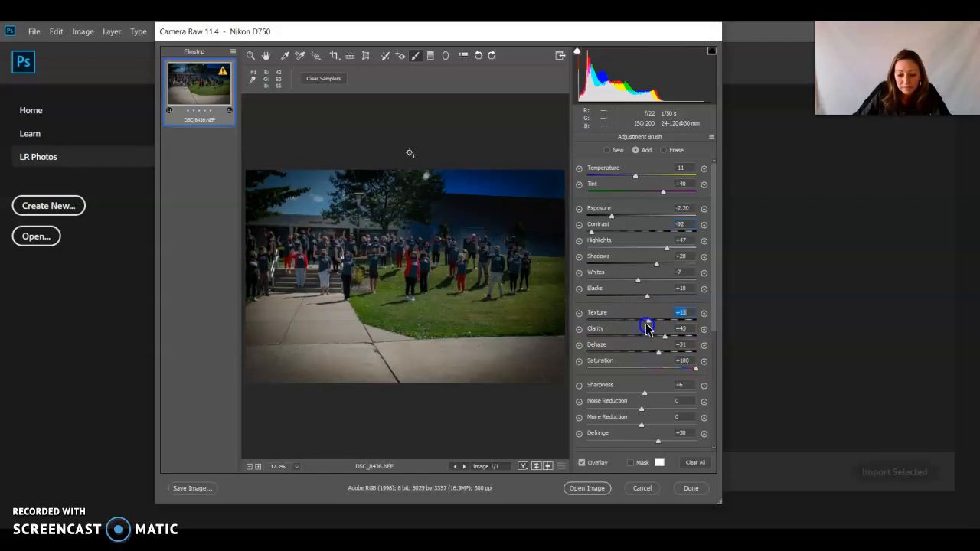
Delete the brush adjustment from the sky and wall and leave the Adjustment Brush for the Hand tool.
right_click(563, 176)
key(Delete)
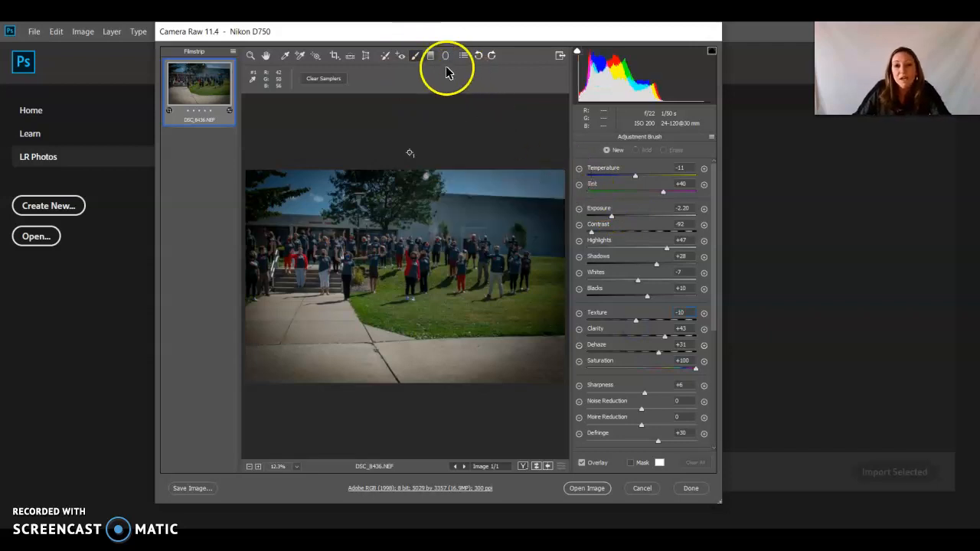
click(265, 56)
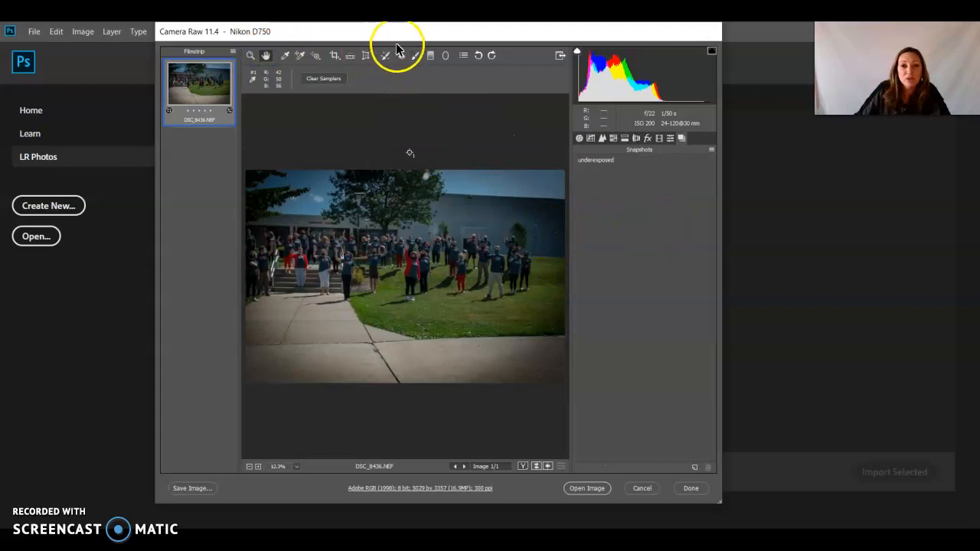
Apply a vertical Graduated Filter from the foreground sidewalk up to the building roofline with exposure +0.30 and highlights +28.
click(429, 58)
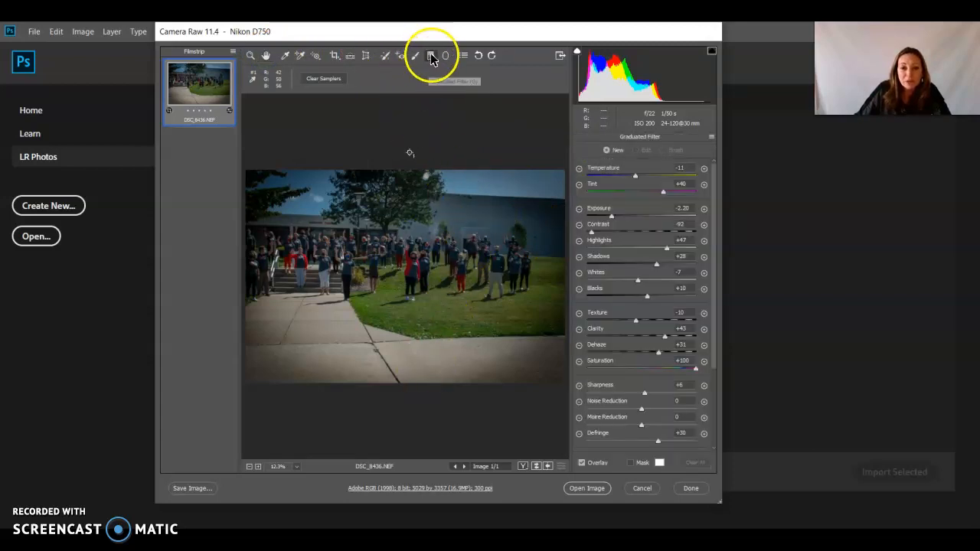
drag(444, 367, 446, 201)
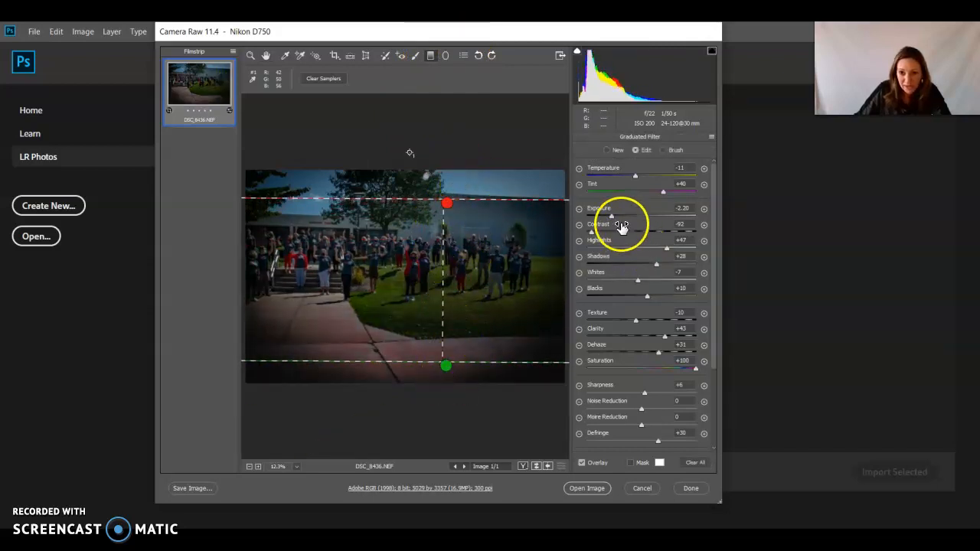
drag(611, 217, 656, 247)
click(670, 248)
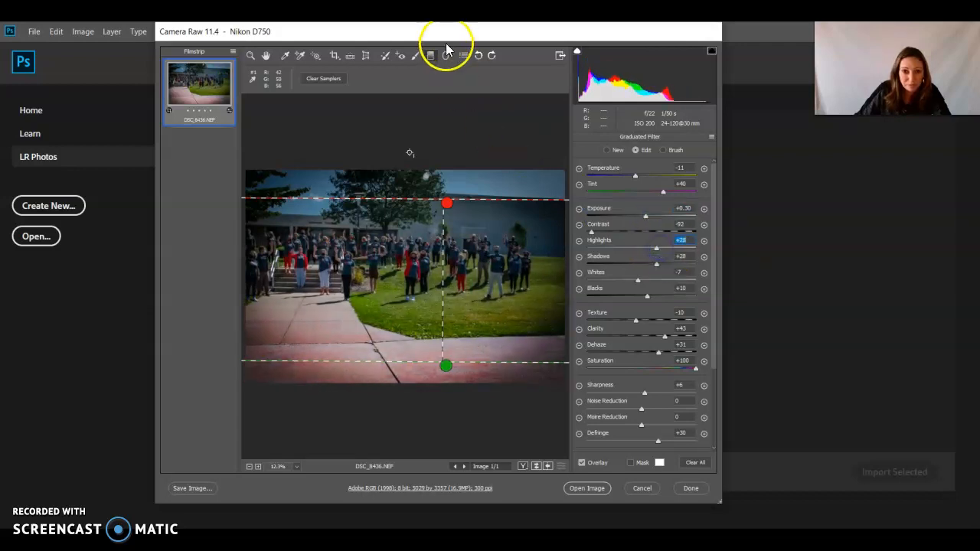
Add a tall elliptical Radial Filter centered on the foreground sidewalk and reaching up past the large tree.
click(448, 56)
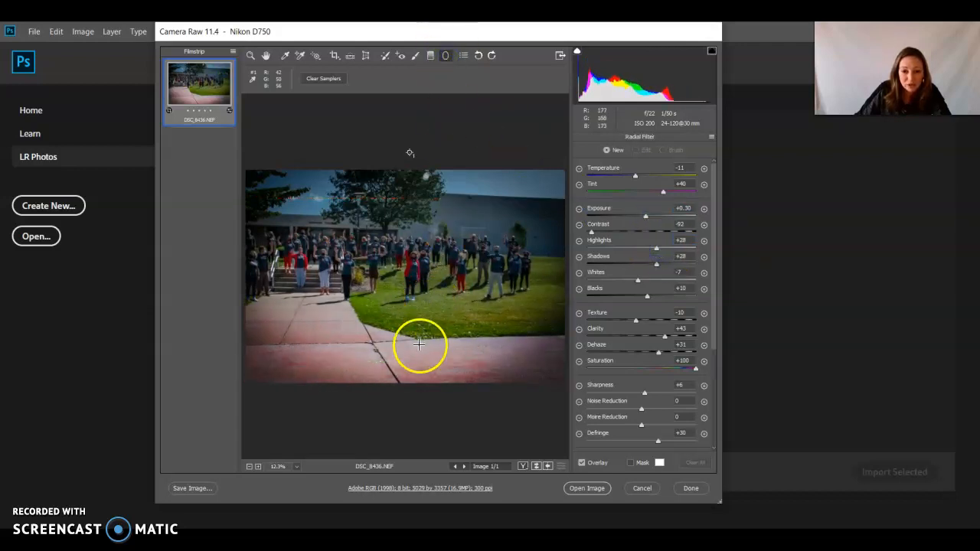
drag(420, 346, 341, 167)
drag(362, 219, 363, 220)
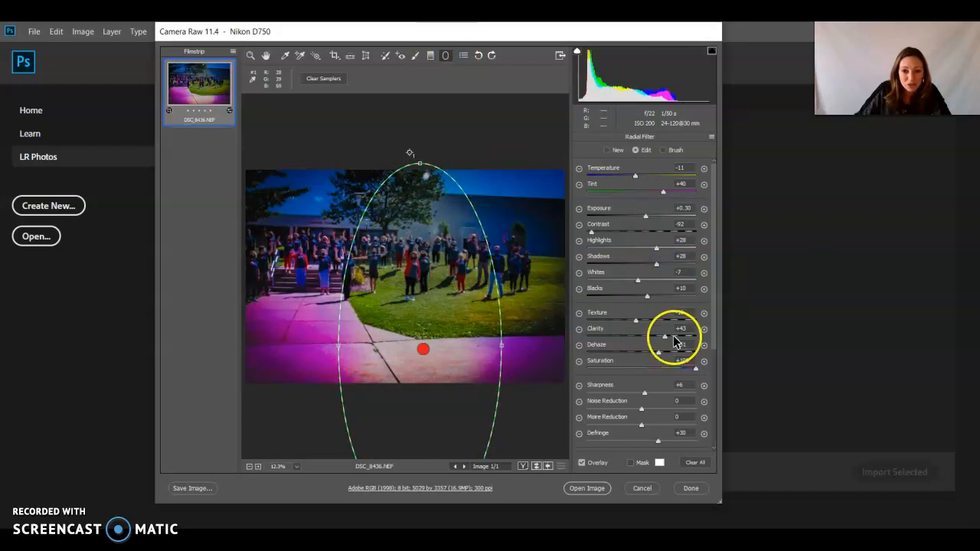
View the Camera Raw preferences without changing them, and rotate the photo 90° counterclockwise and back clockwise.
click(465, 55)
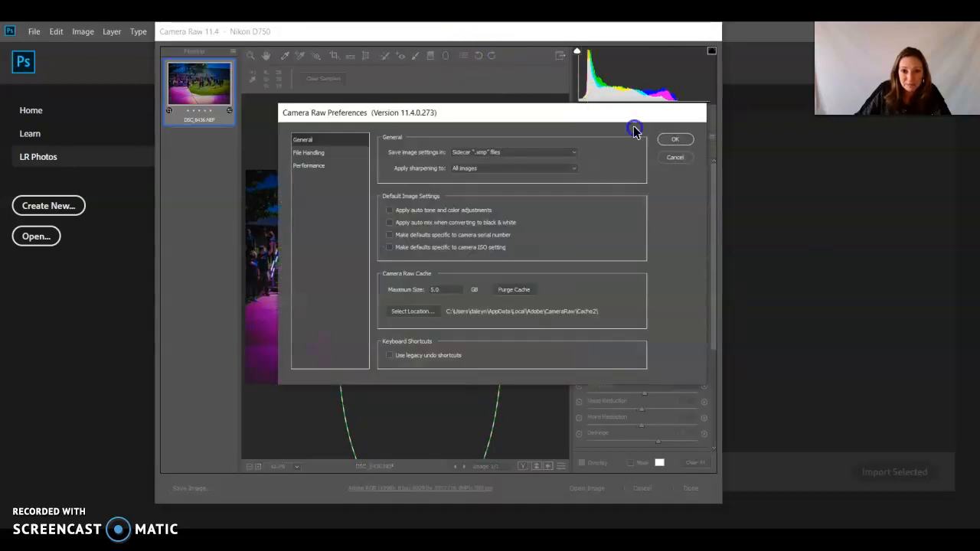
click(685, 158)
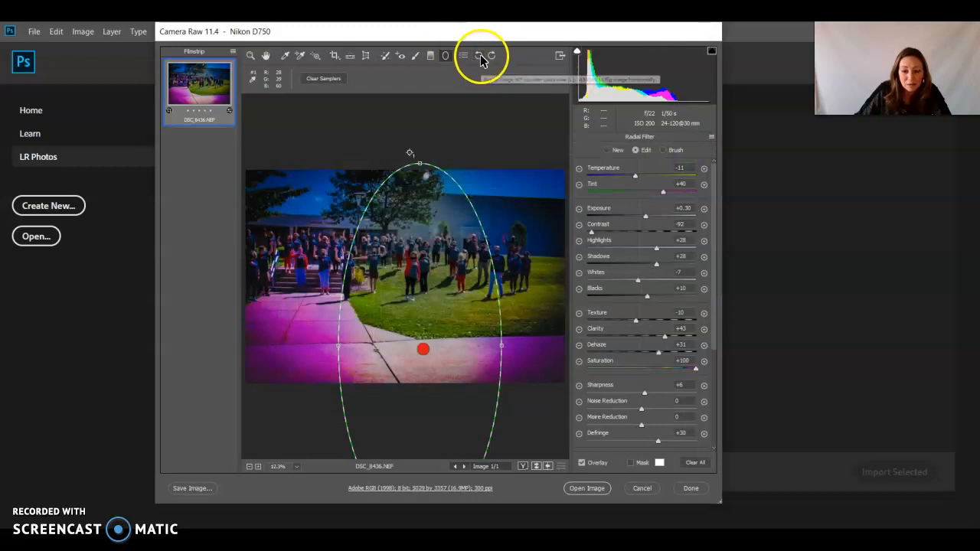
click(480, 56)
click(492, 55)
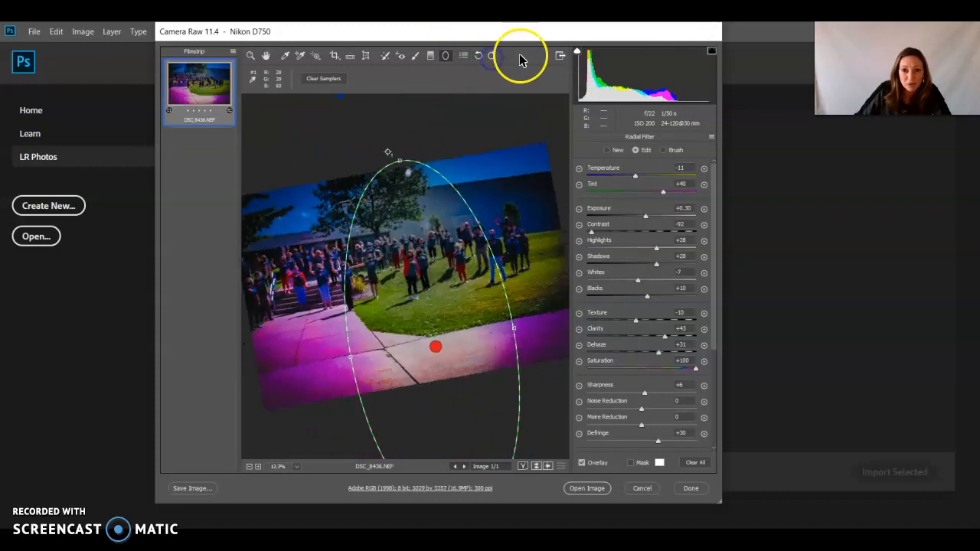
Switch Camera Raw to full screen and back, and clear the color sampler from the photo.
click(560, 56)
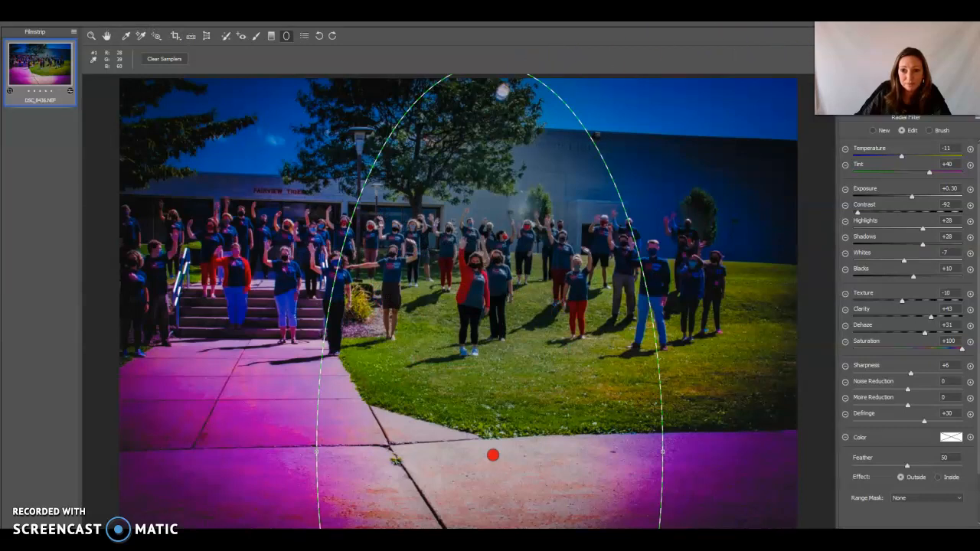
click(728, 50)
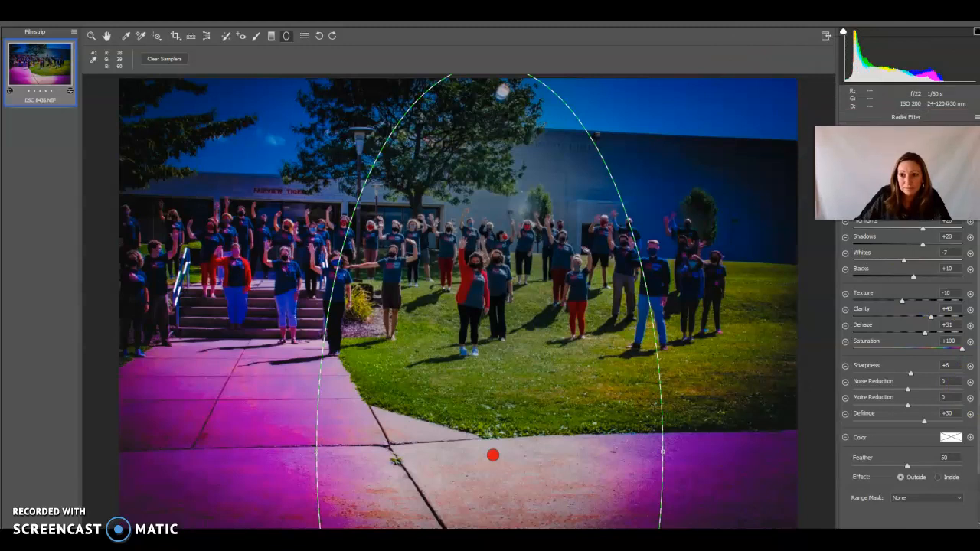
click(828, 37)
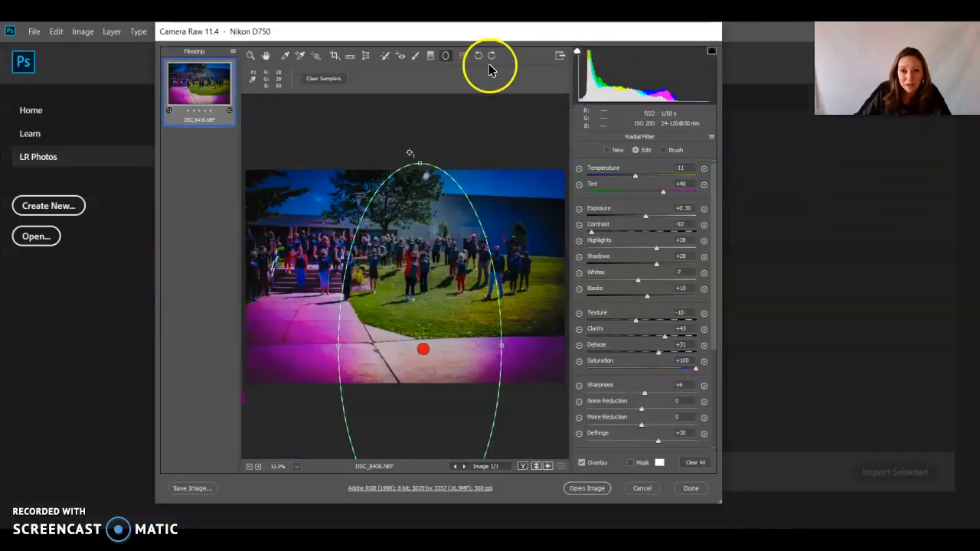
click(342, 81)
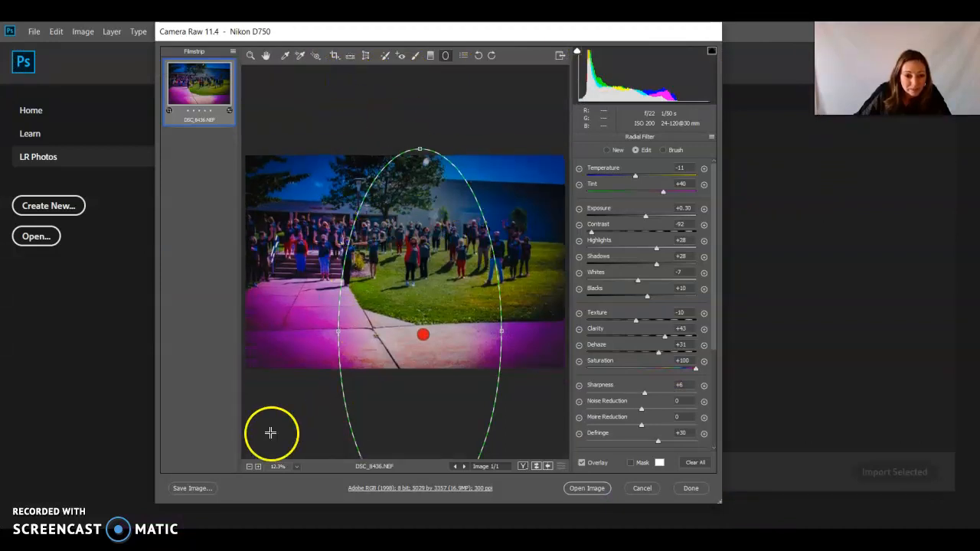
Compare the edited photo with the original by cycling through the side-by-side and split before/after views.
click(521, 466)
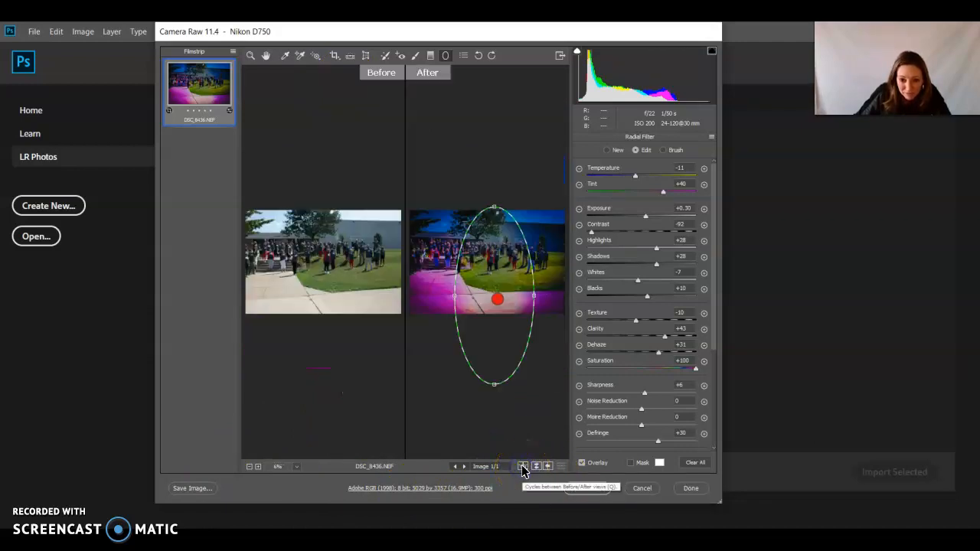
click(522, 466)
click(522, 466)
click(522, 466)
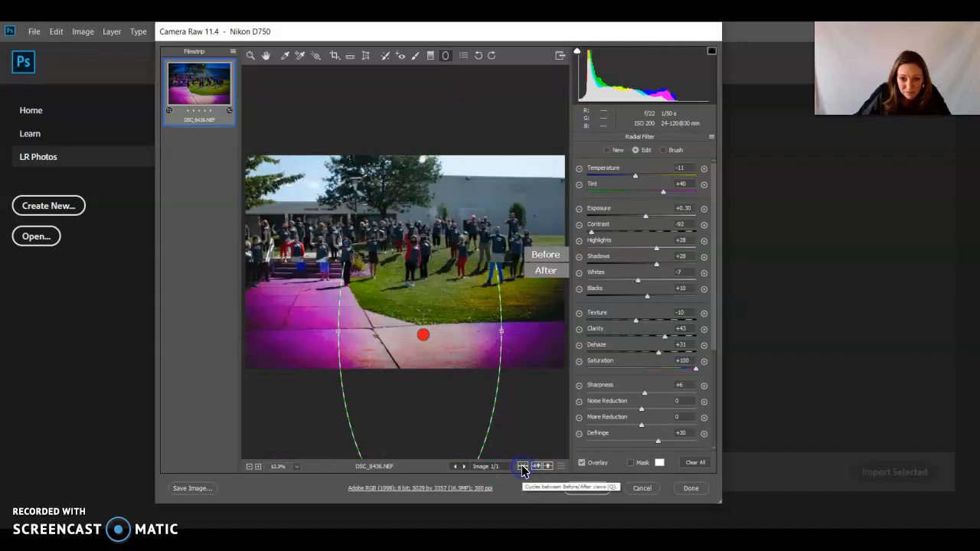
click(522, 467)
click(521, 467)
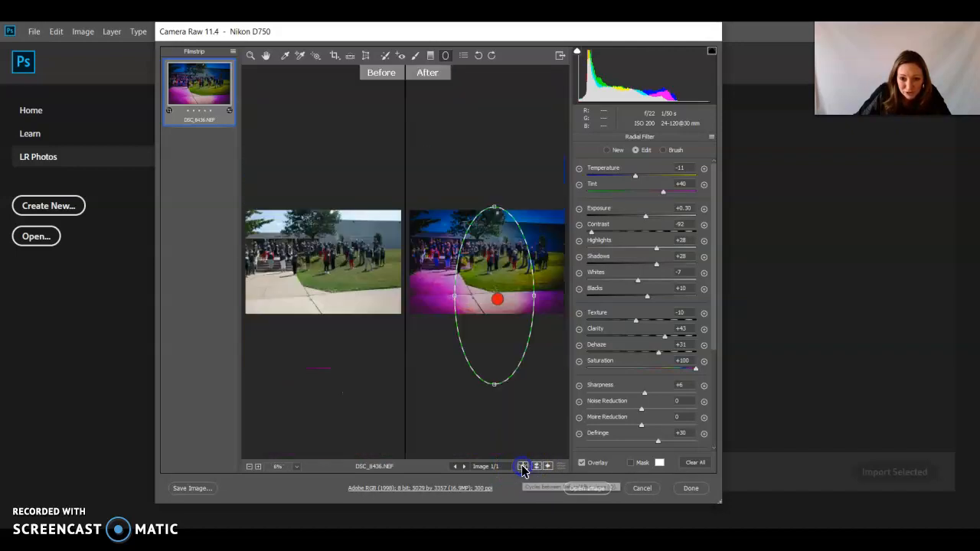
click(535, 467)
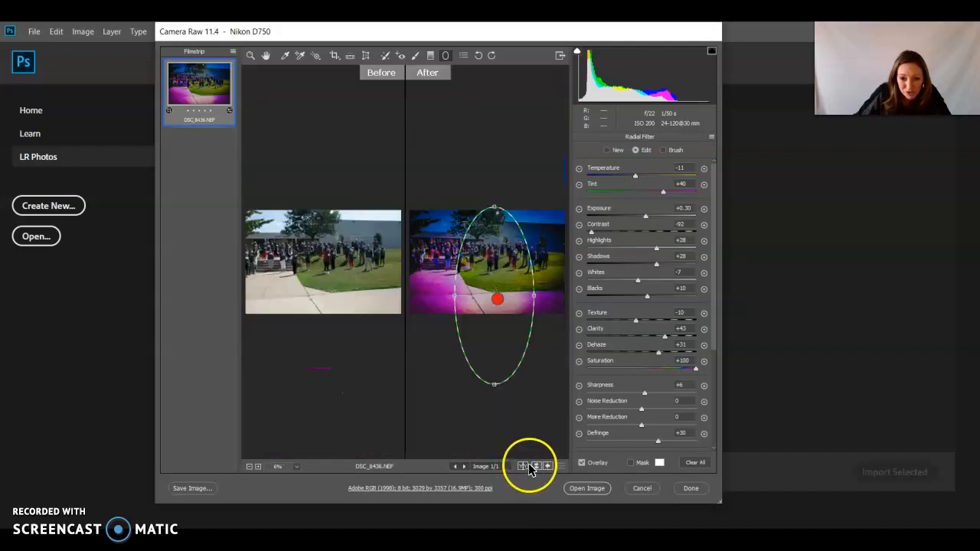
Discard the Camera Raw edits, switch to Bridge, and open photos DSC_8433.NEF through DSC_8437.NEF together in Camera Raw.
click(643, 490)
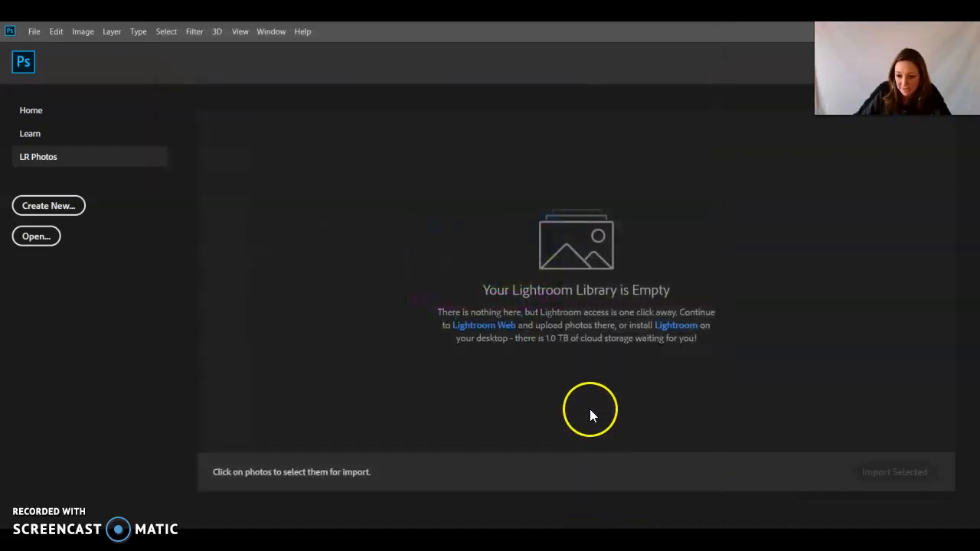
key(alt+Tab)
drag(878, 475, 621, 481)
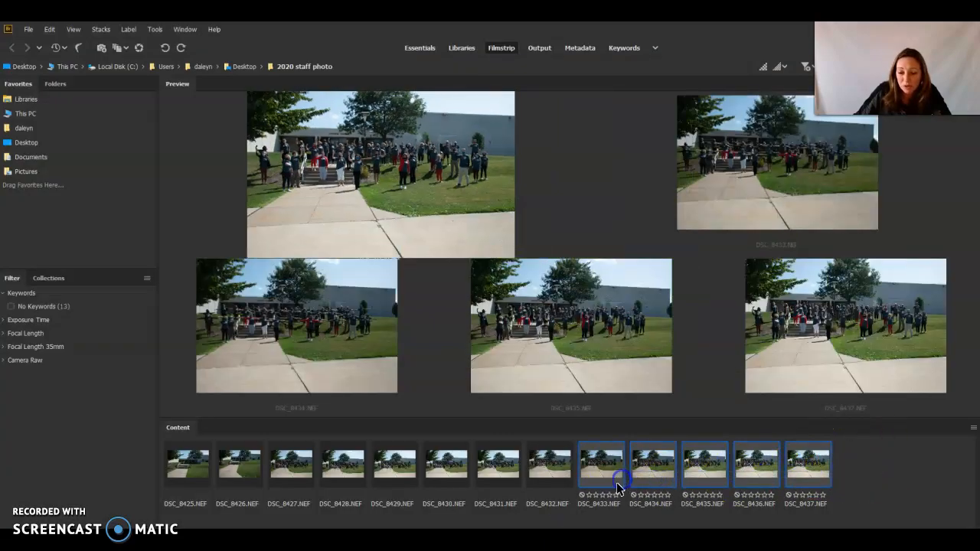
right_click(648, 469)
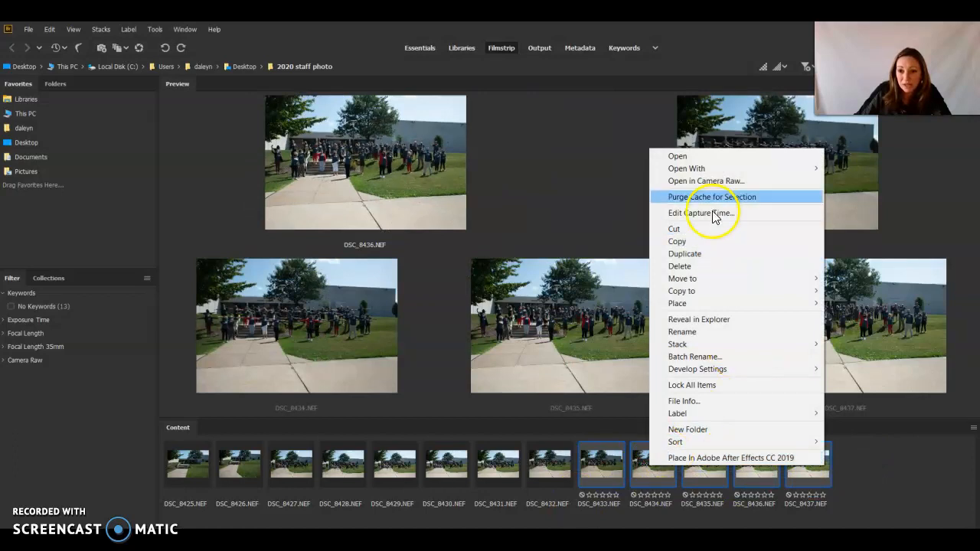
click(708, 181)
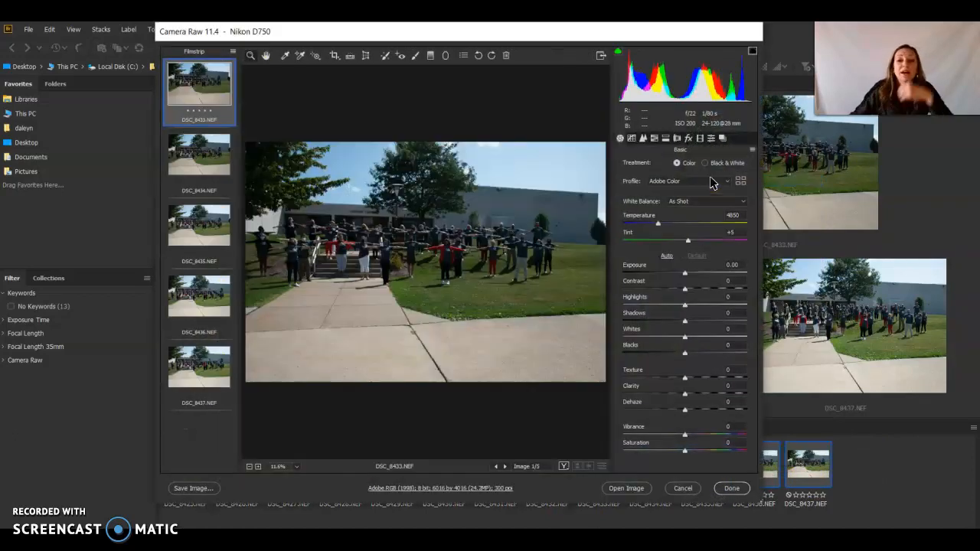
View the opened photos DSC_8434.NEF through DSC_8437.NEF one after another in the filmstrip.
click(208, 157)
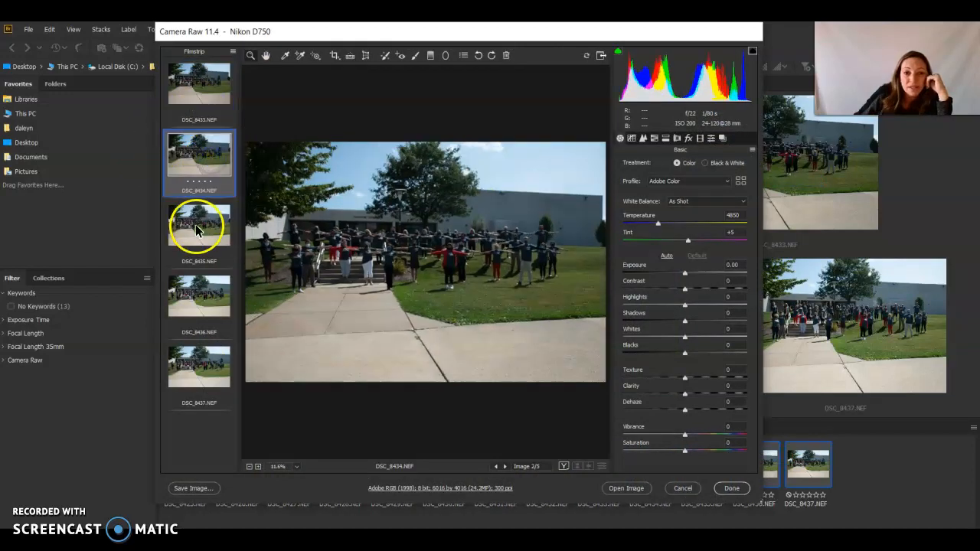
click(196, 229)
click(197, 284)
click(197, 374)
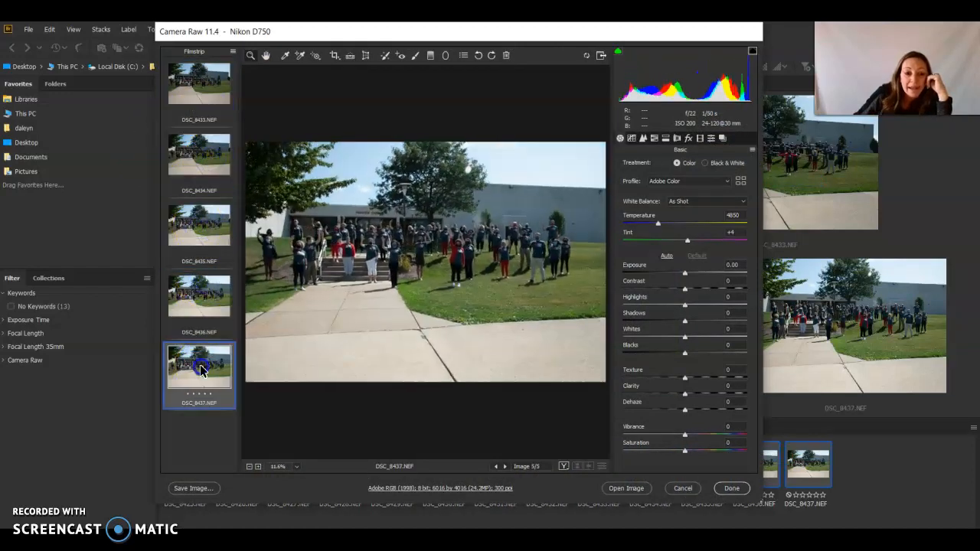
Set the exposure of DSC_8433.NEF to +1.25 and that of DSC_8434.NEF to 0.00.
click(191, 85)
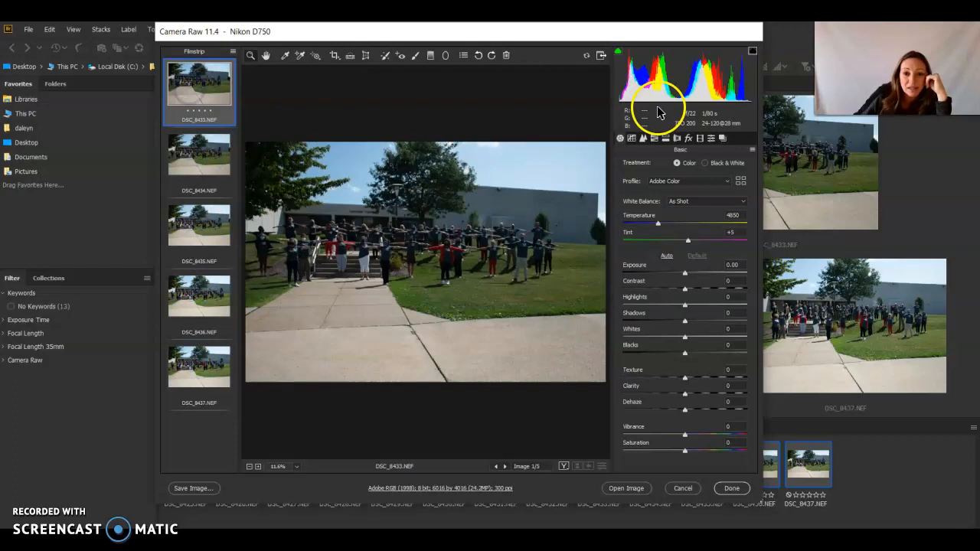
drag(688, 274, 705, 277)
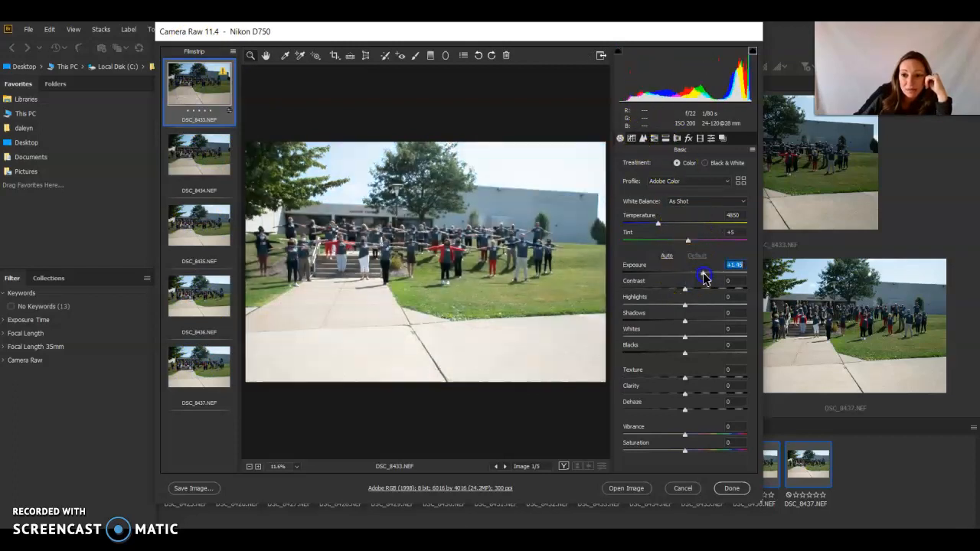
click(201, 157)
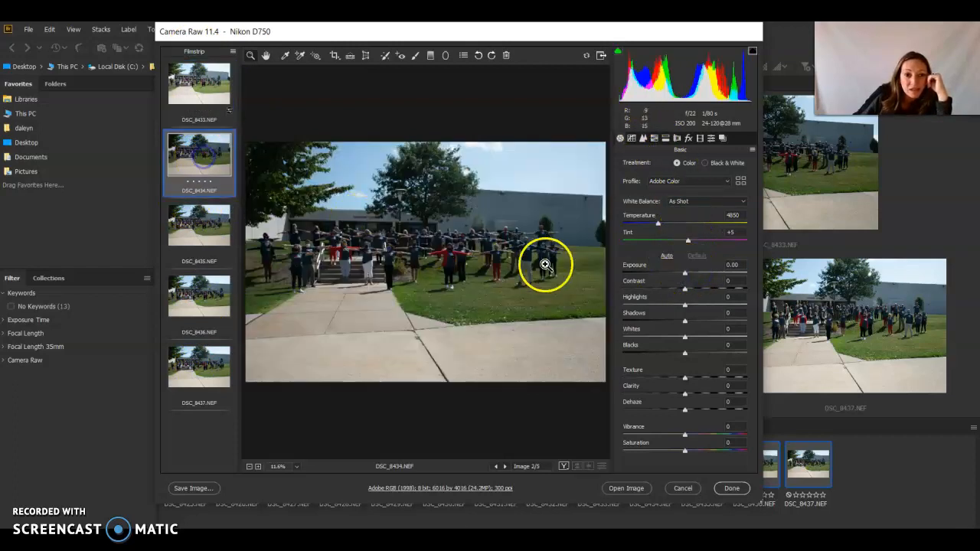
mouse_move(688, 275)
mouse_down()
mouse_move(710, 278)
mouse_move(684, 278)
mouse_up()
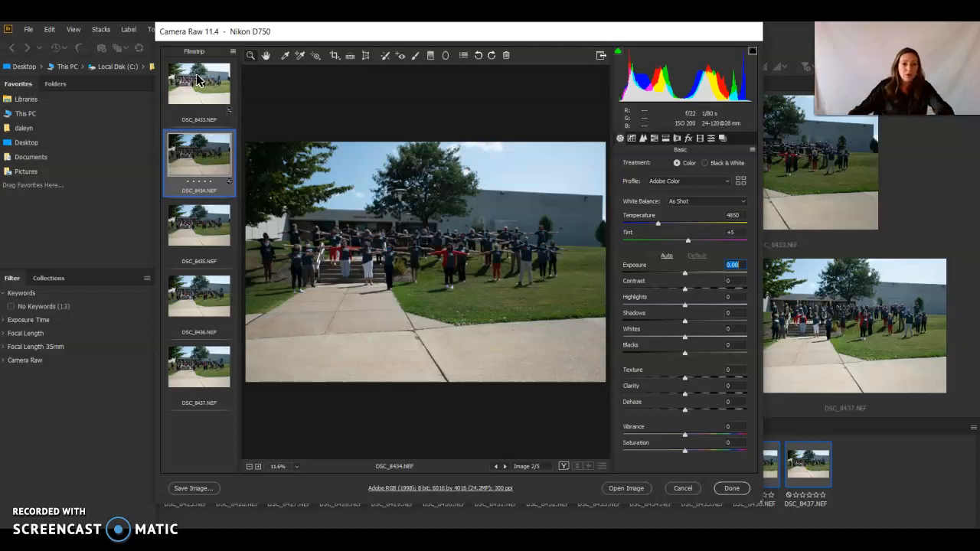
Synchronize the default subset of settings from DSC_8433.NEF to the other four photos, DSC_8434.NEF through DSC_8437.NEF.
click(214, 87)
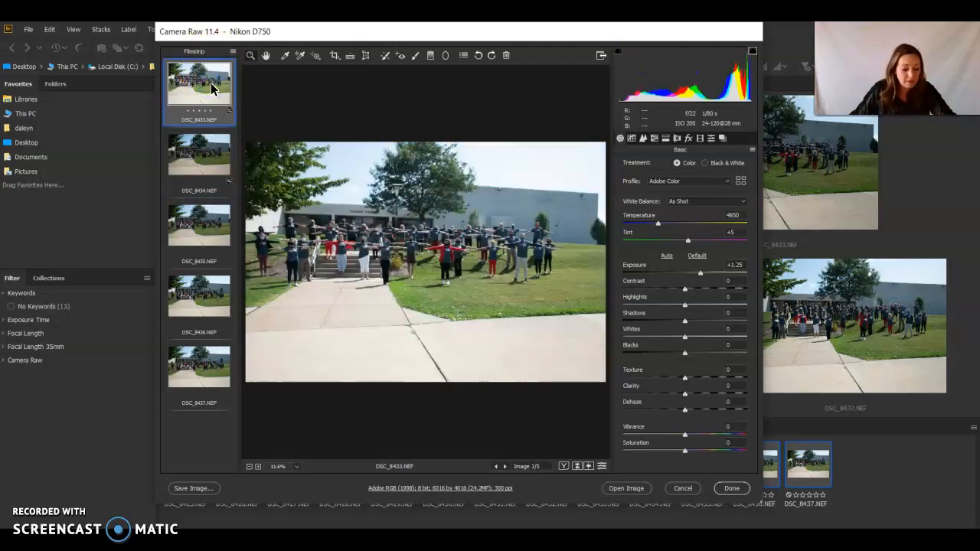
shift+click(210, 371)
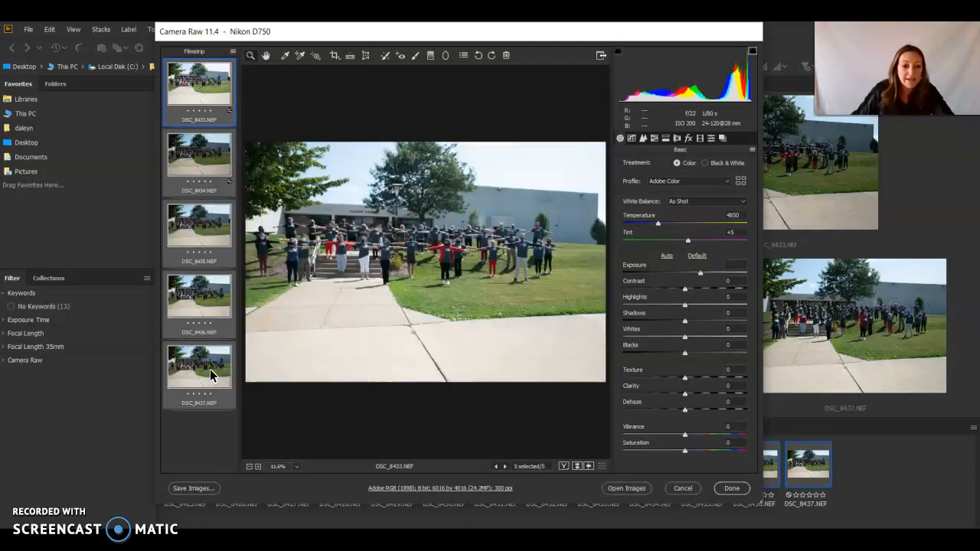
right_click(210, 369)
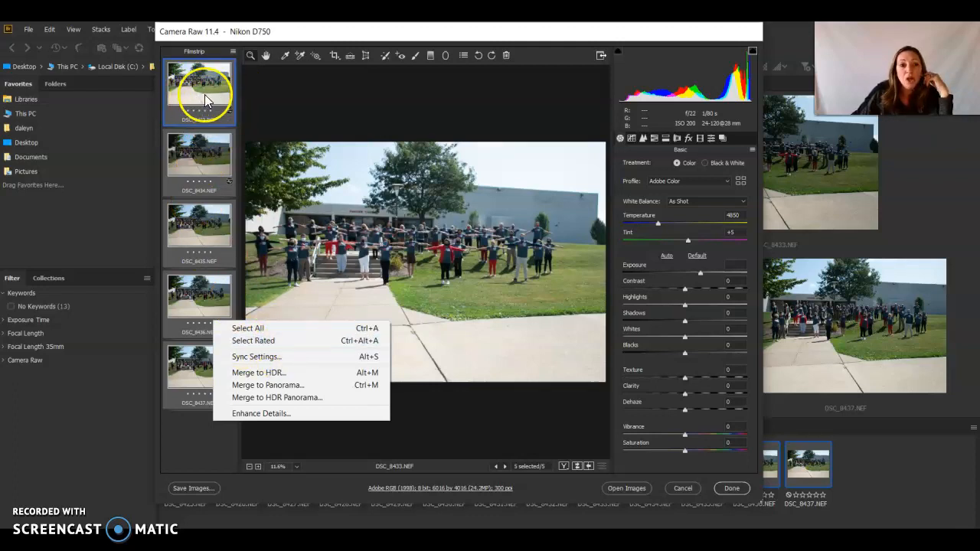
click(248, 356)
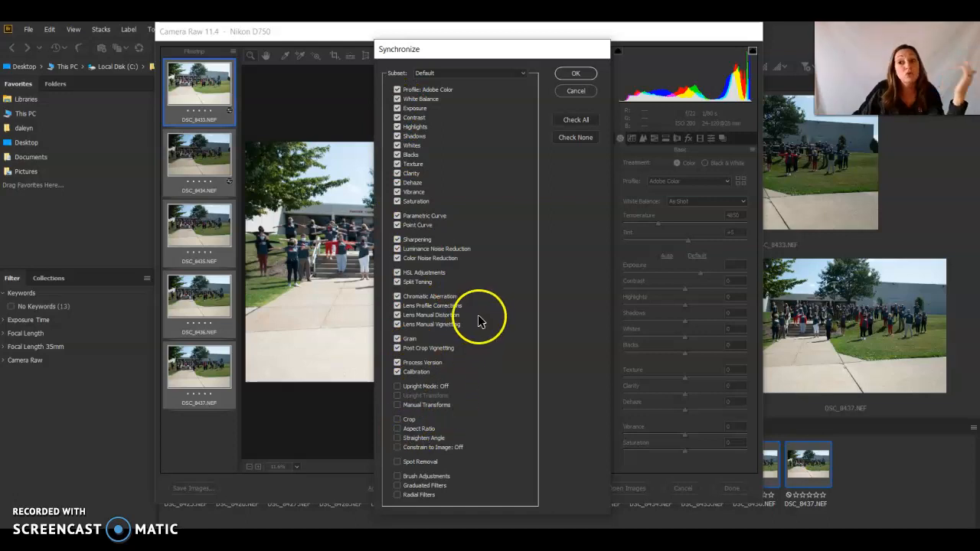
click(578, 74)
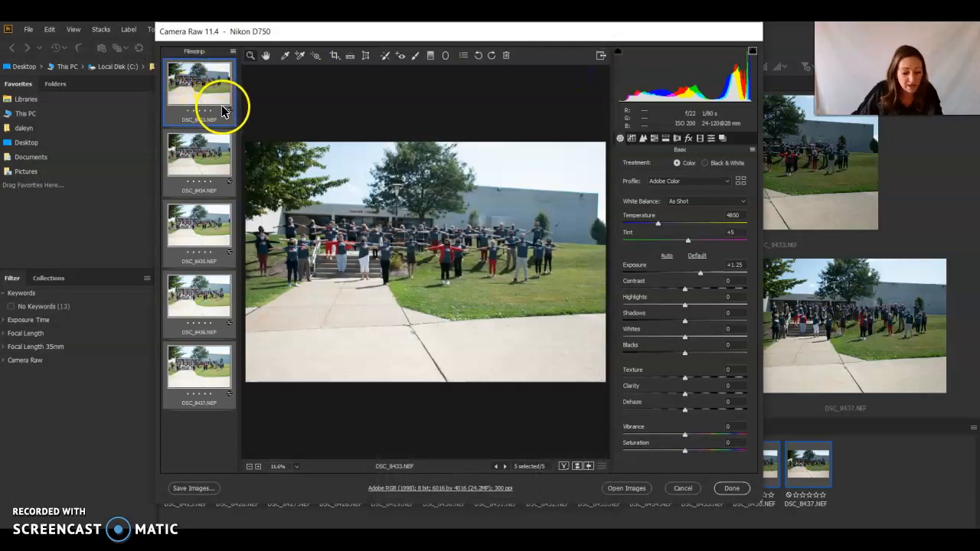
Review the destination, file naming, extension and format choices in the save options for all five photos, without saving them.
click(201, 383)
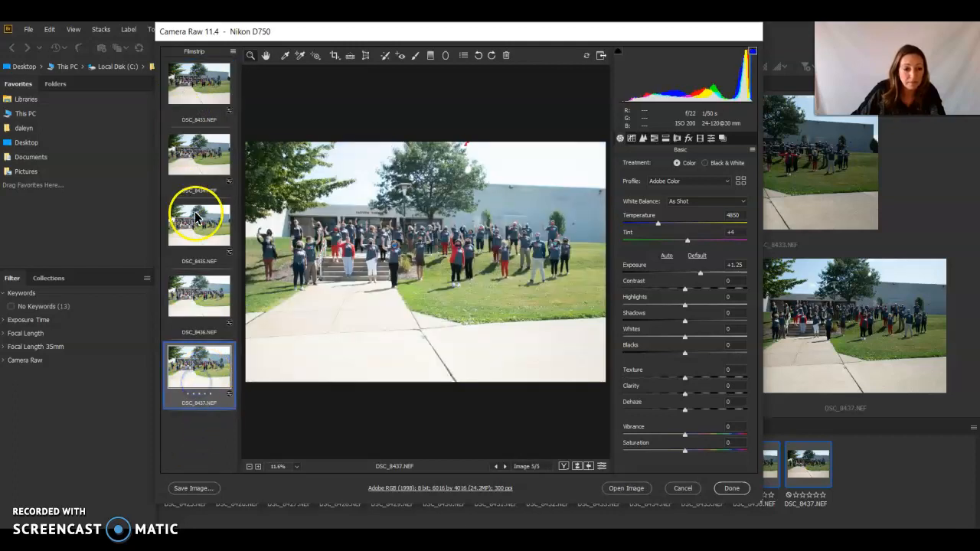
shift+click(196, 96)
click(189, 488)
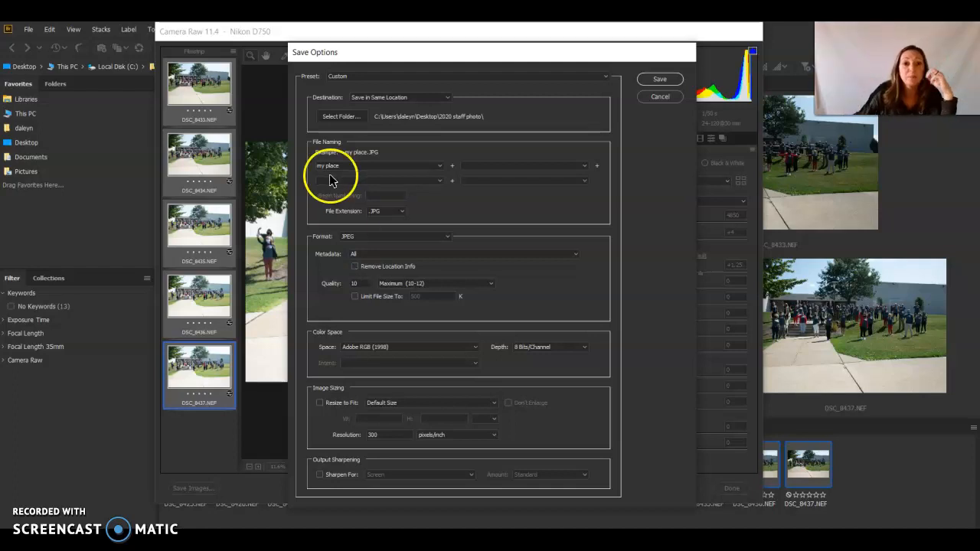
click(447, 99)
click(447, 100)
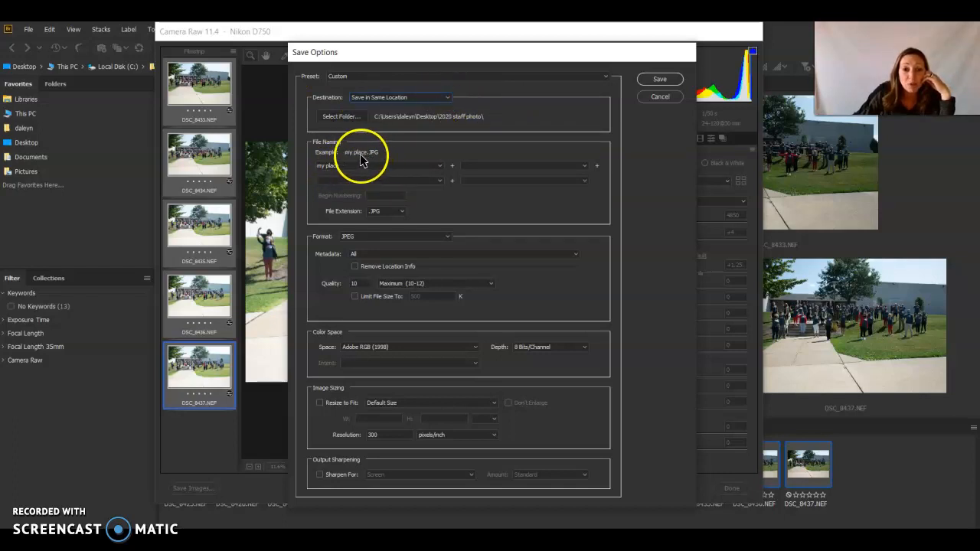
click(404, 213)
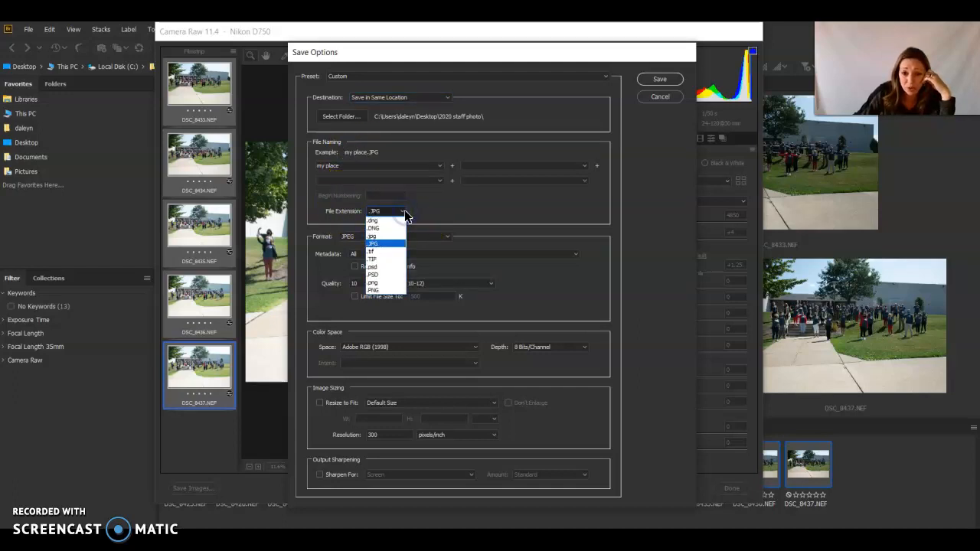
click(404, 214)
click(427, 239)
click(429, 239)
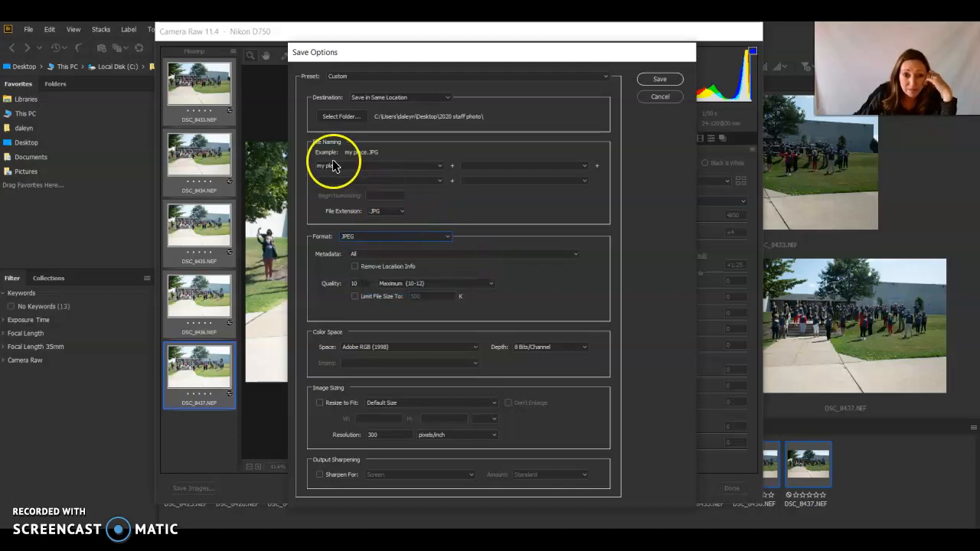
click(438, 165)
click(345, 166)
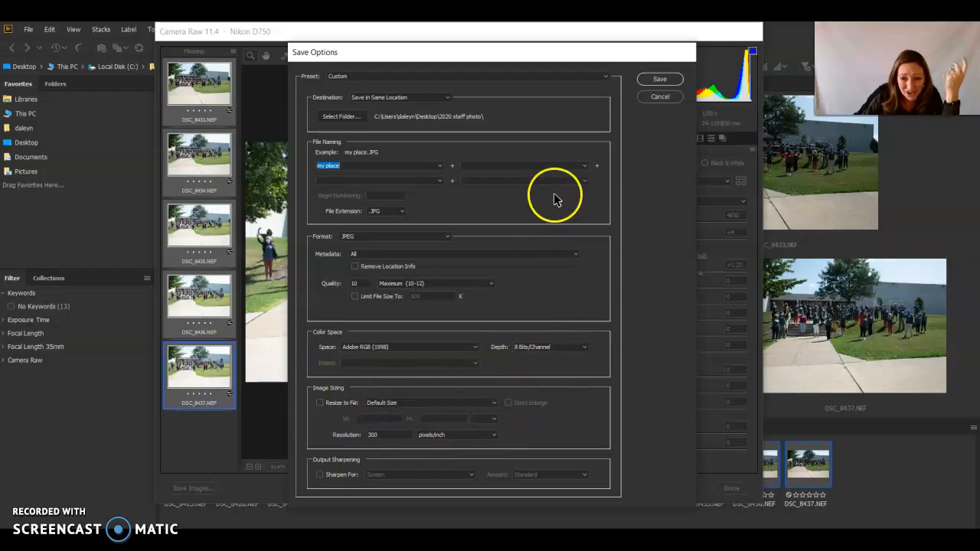
click(658, 98)
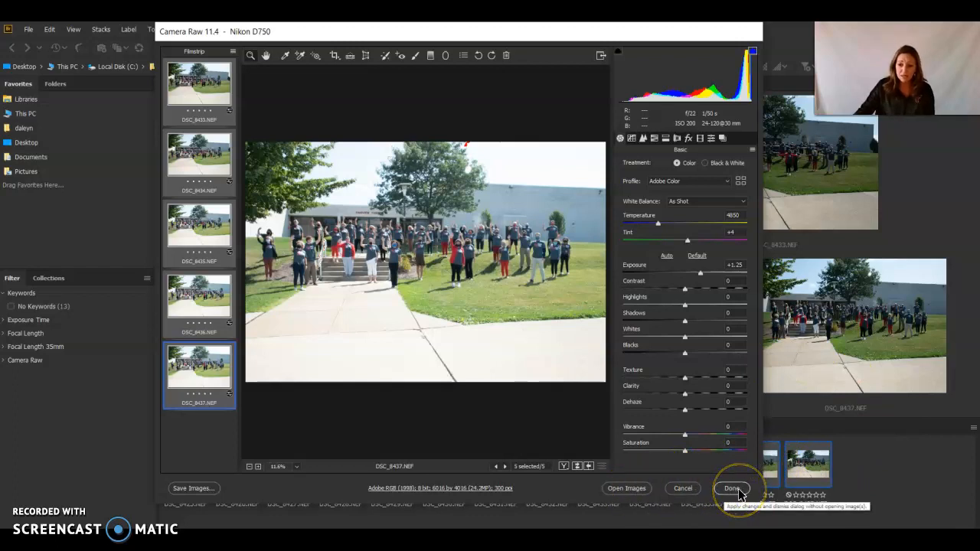
Cancel all changes to the five opened photos, including the non-selected ones, and leave Camera Raw.
click(200, 86)
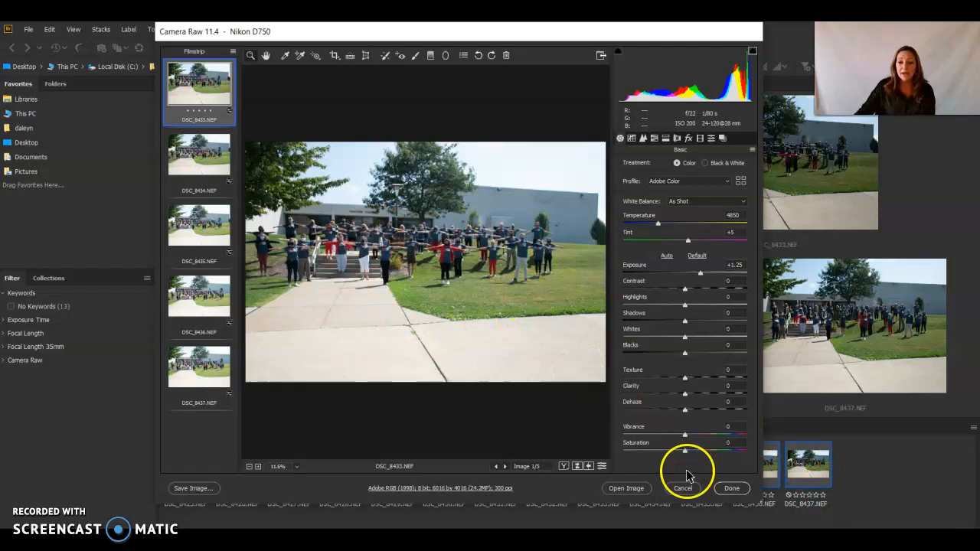
click(697, 494)
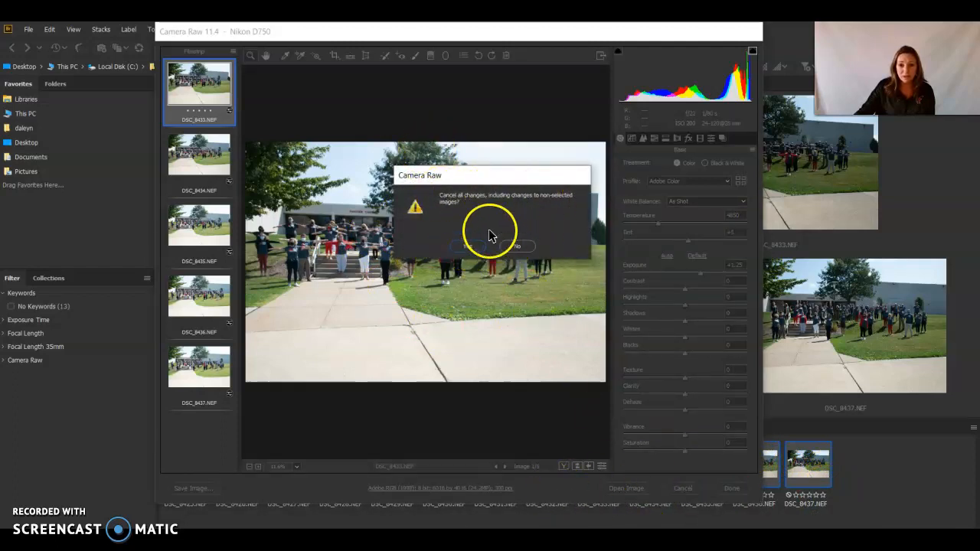
click(467, 246)
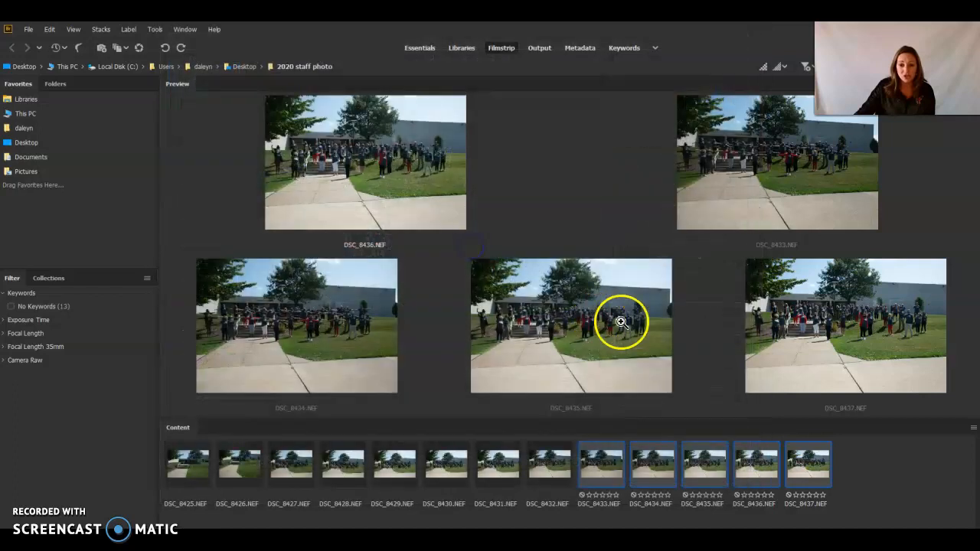
Open DSC_8437.NEF on its own in Camera Raw, darken it to an exposure of -2.35, and apply the change without opening the image.
click(850, 492)
double_click(814, 465)
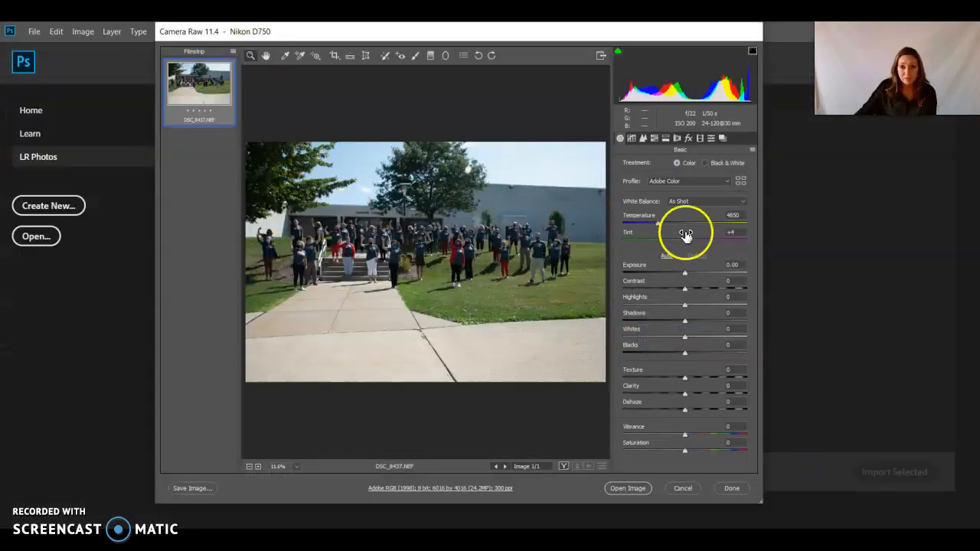
drag(686, 277, 656, 272)
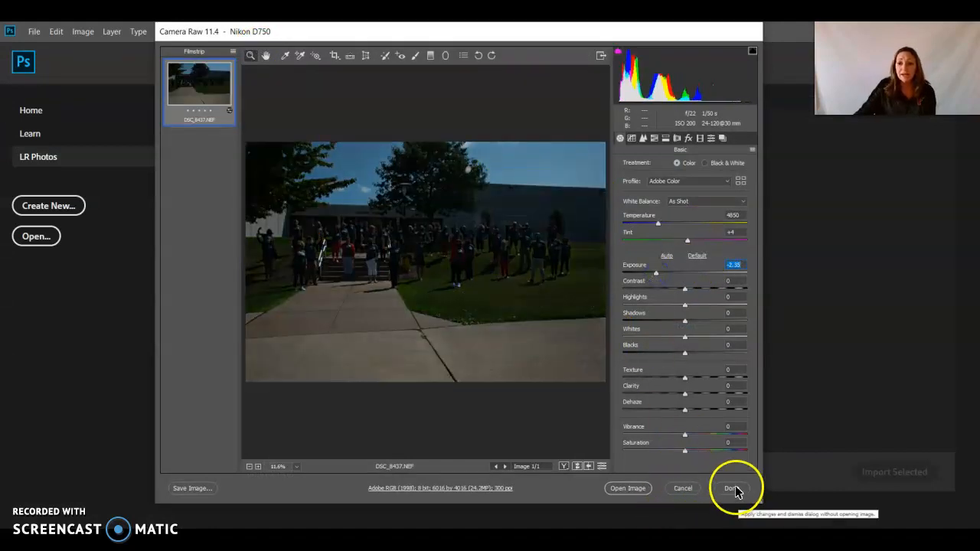
click(735, 489)
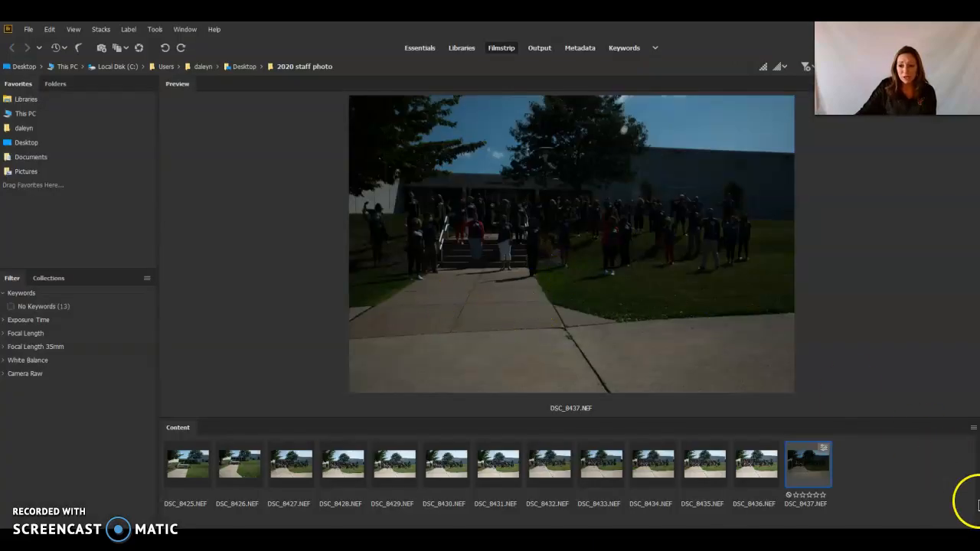
Reopen the darkened DSC_8437.NEF in Camera Raw and raise its exposure to about -0.35.
click(895, 478)
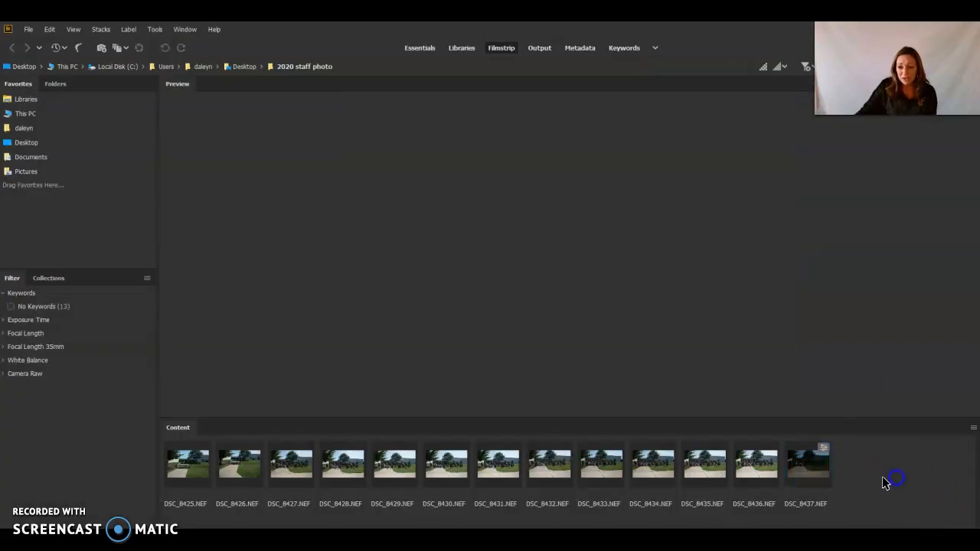
click(814, 476)
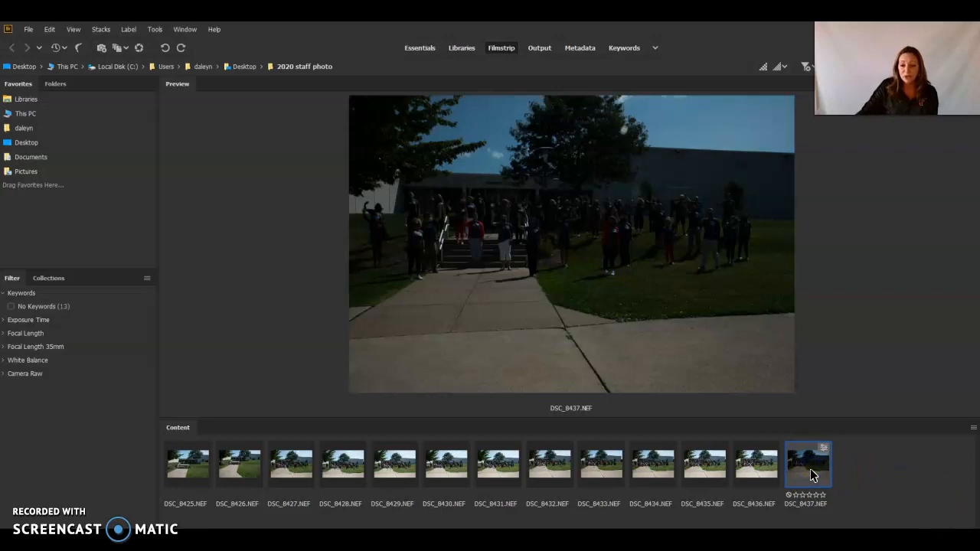
double_click(811, 475)
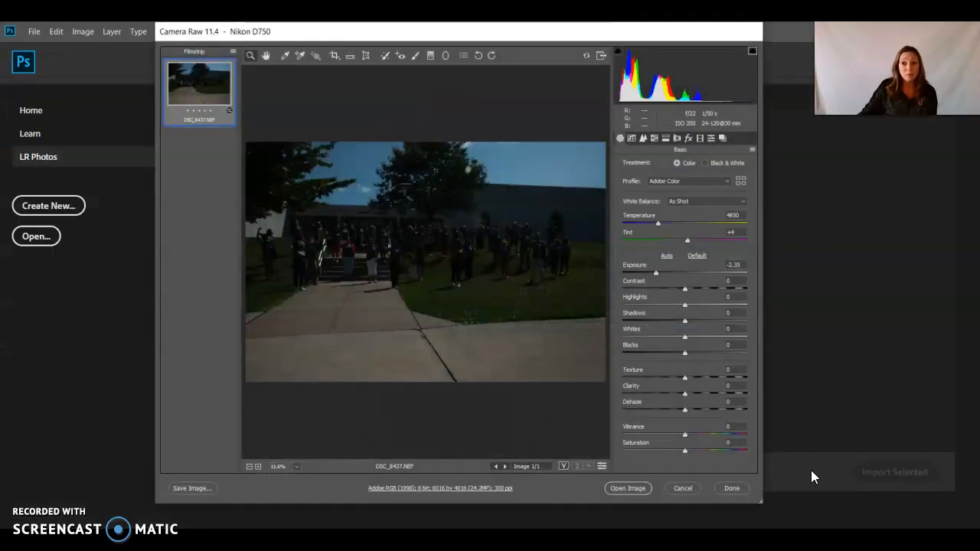
click(654, 273)
drag(655, 273, 688, 274)
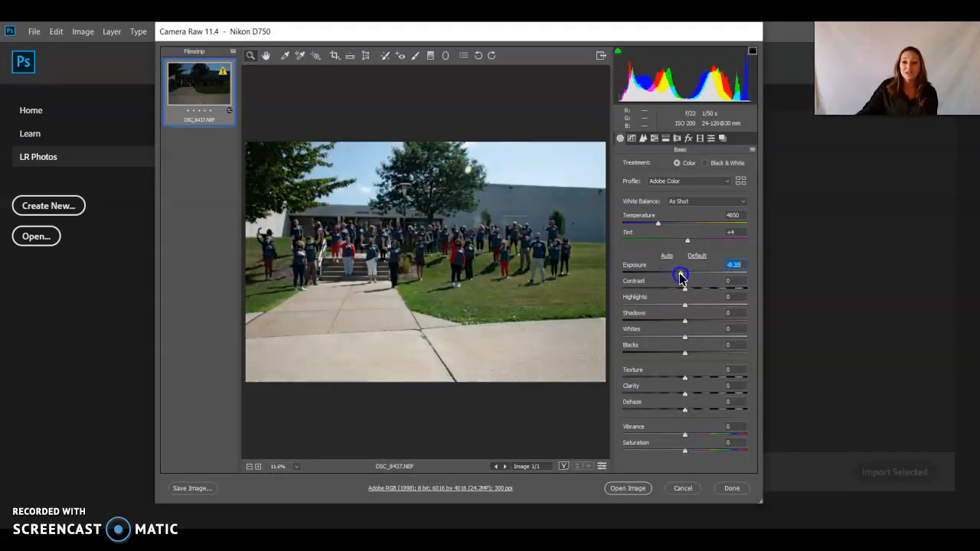